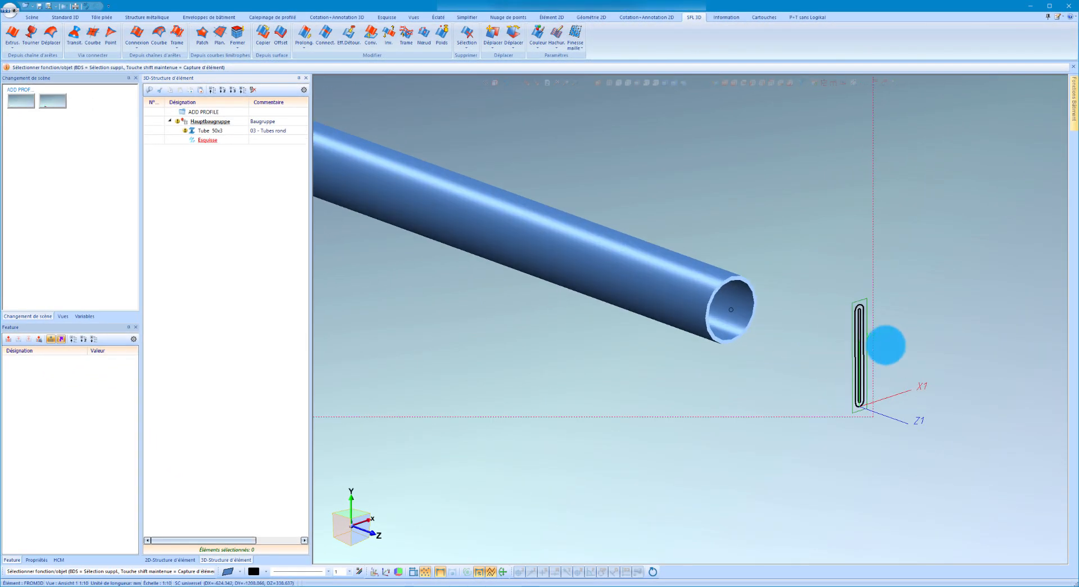
Step: Extrude the flattened slot sketch beside the tube as a translation element with a final height of -80
scroll(869, 340, up, 2)
scroll(855, 416, up, 2)
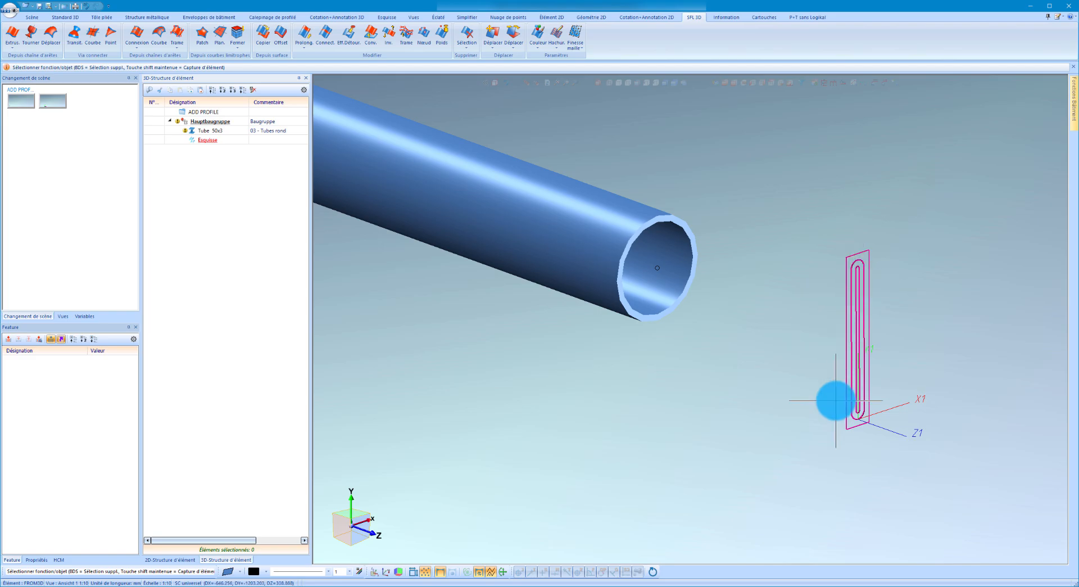
right_click(846, 266)
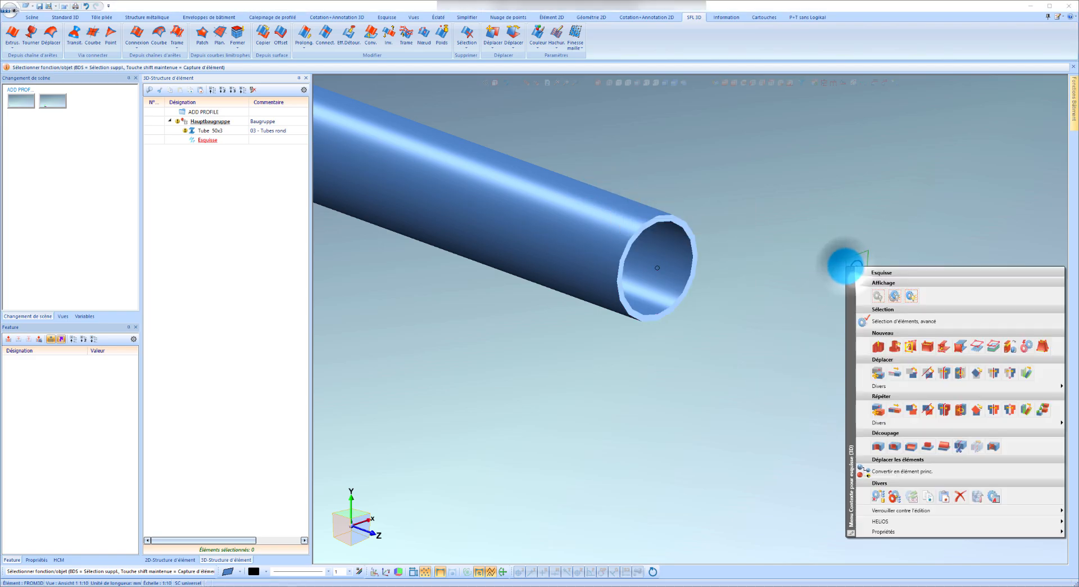
click(881, 346)
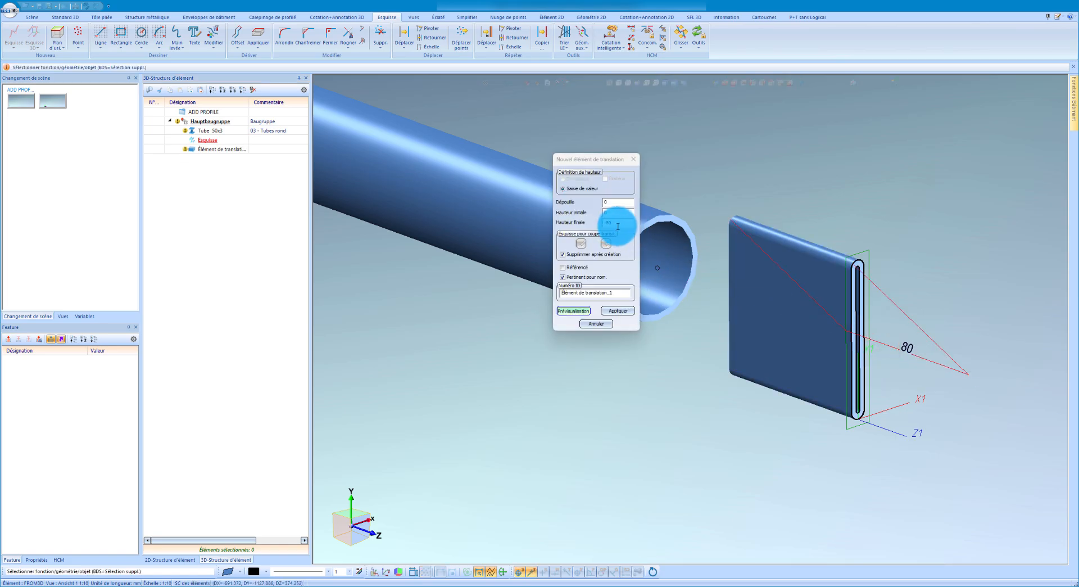
click(616, 312)
drag(615, 293, 570, 296)
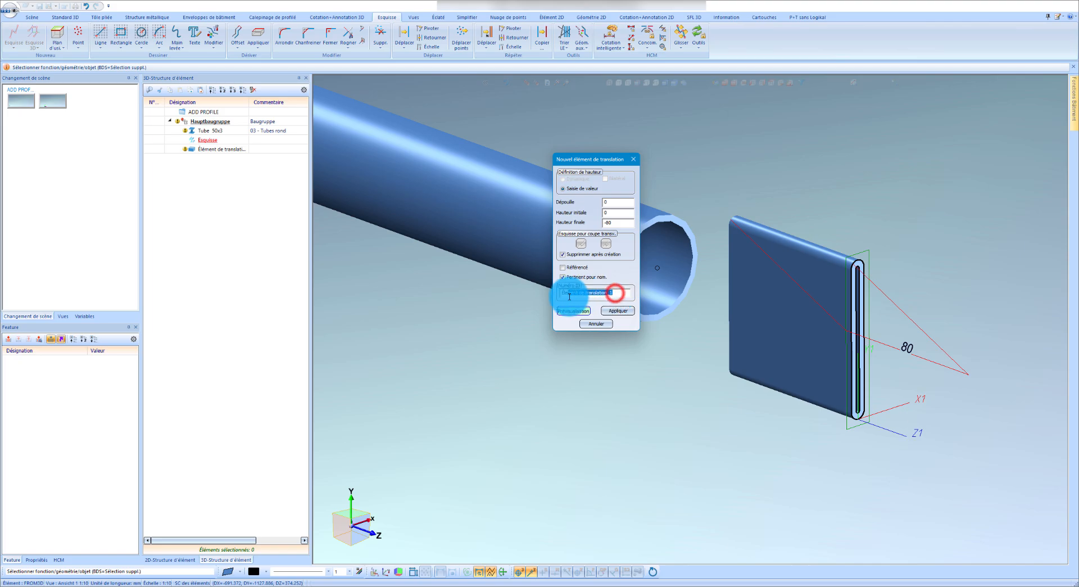
click(616, 312)
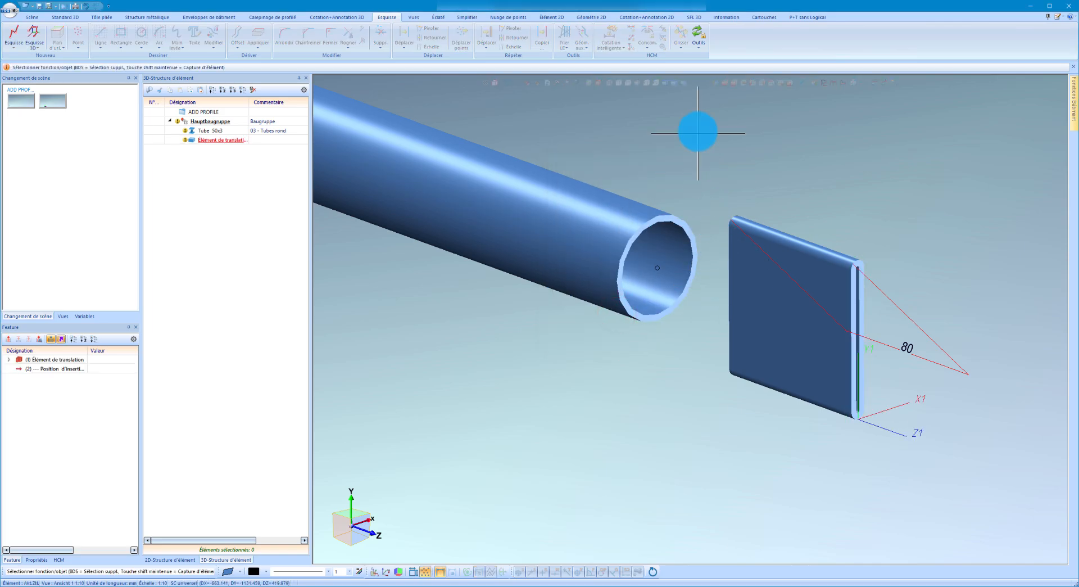
Step: Begin a transition surface by choosing the outer edges of the flat piece's tube-facing end as its start curves
click(691, 18)
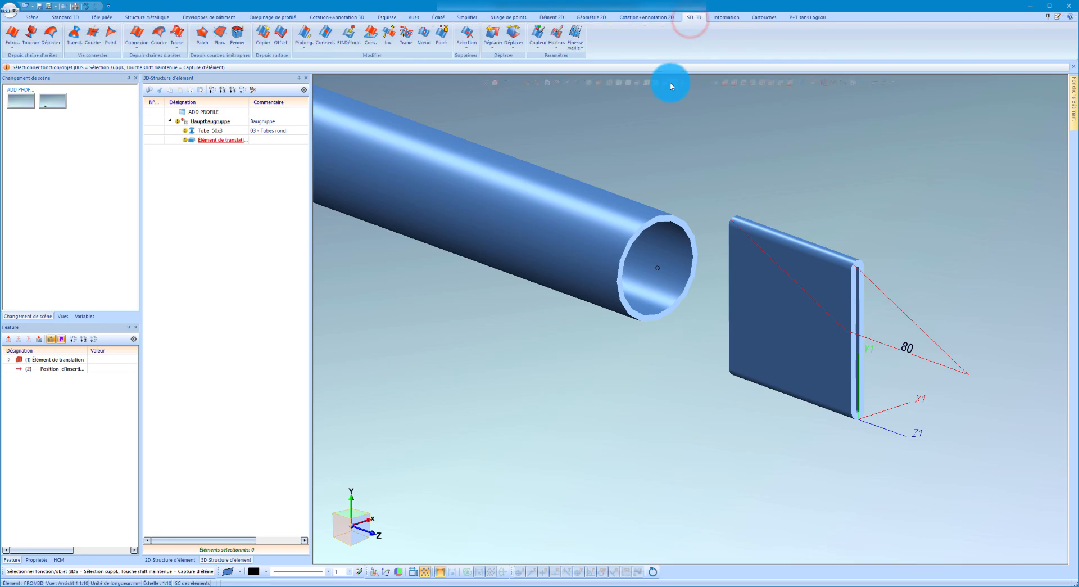
click(75, 35)
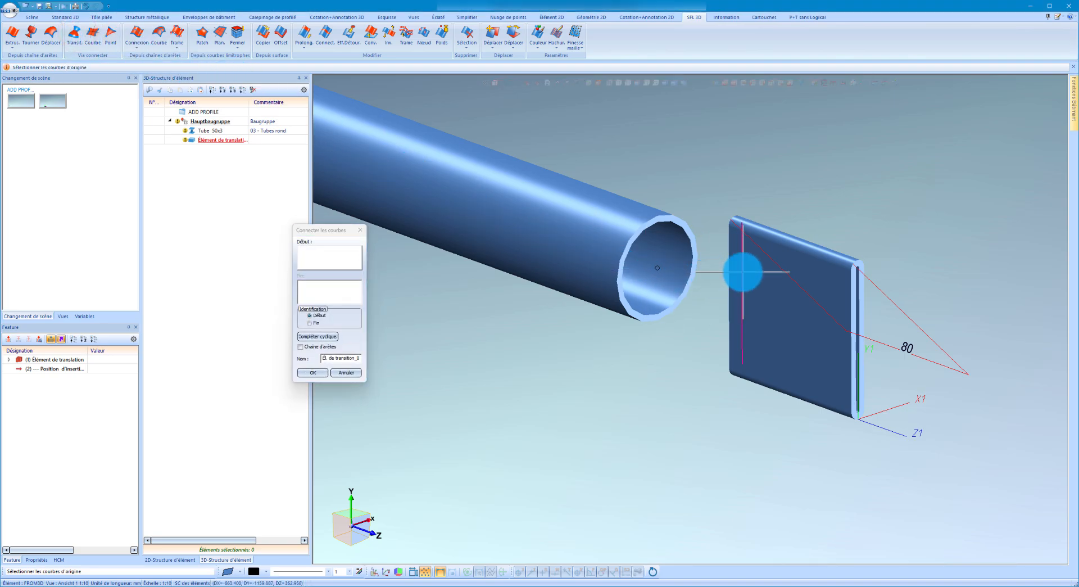
mouse_move(743, 272)
middle_down()
mouse_move(788, 278)
mouse_move(747, 272)
middle_up()
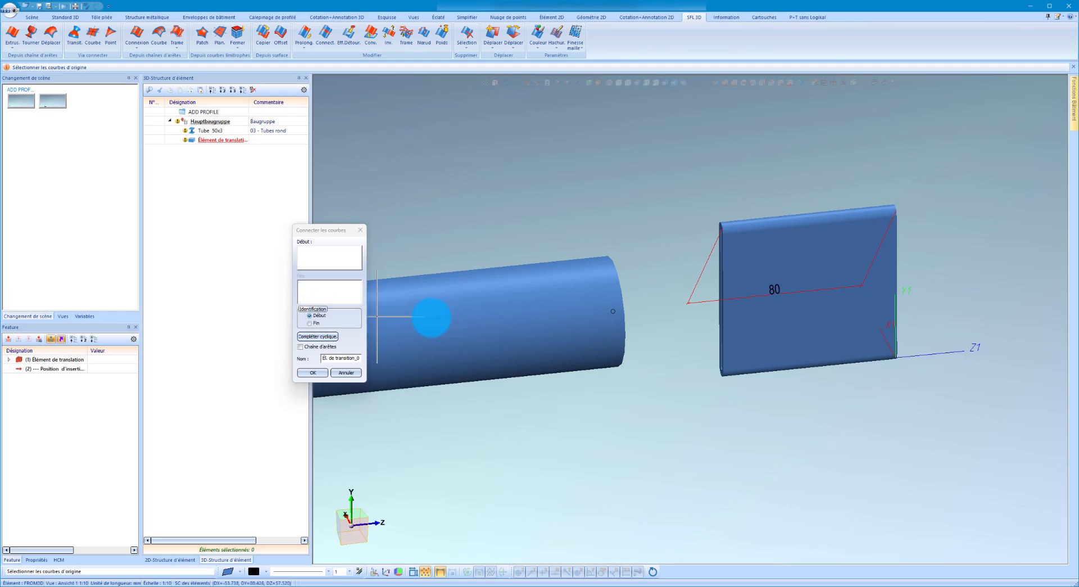
scroll(744, 241, up, 3)
click(747, 240)
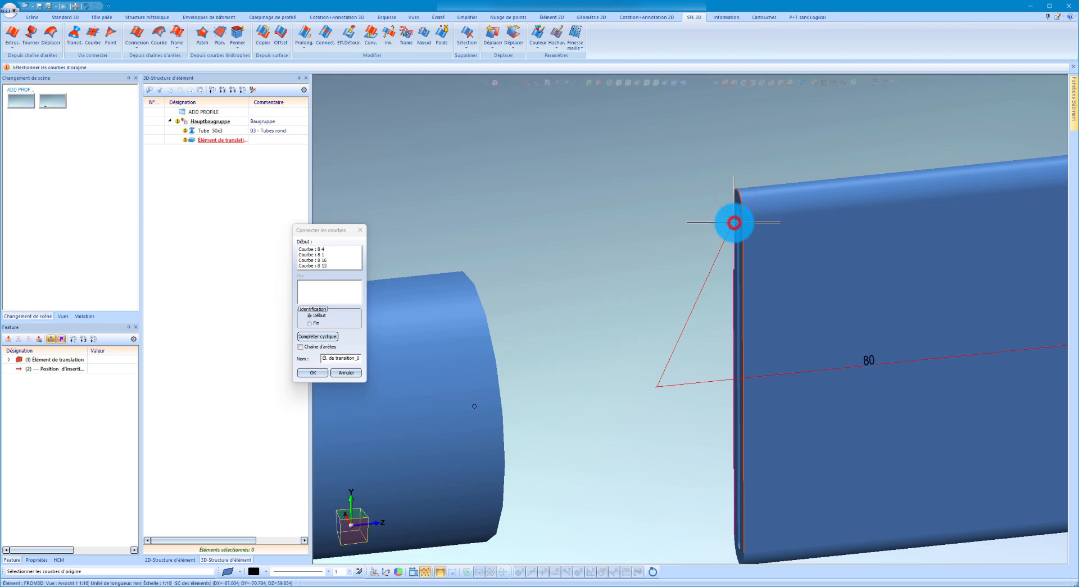
scroll(734, 222, down, 2)
scroll(740, 416, up, 4)
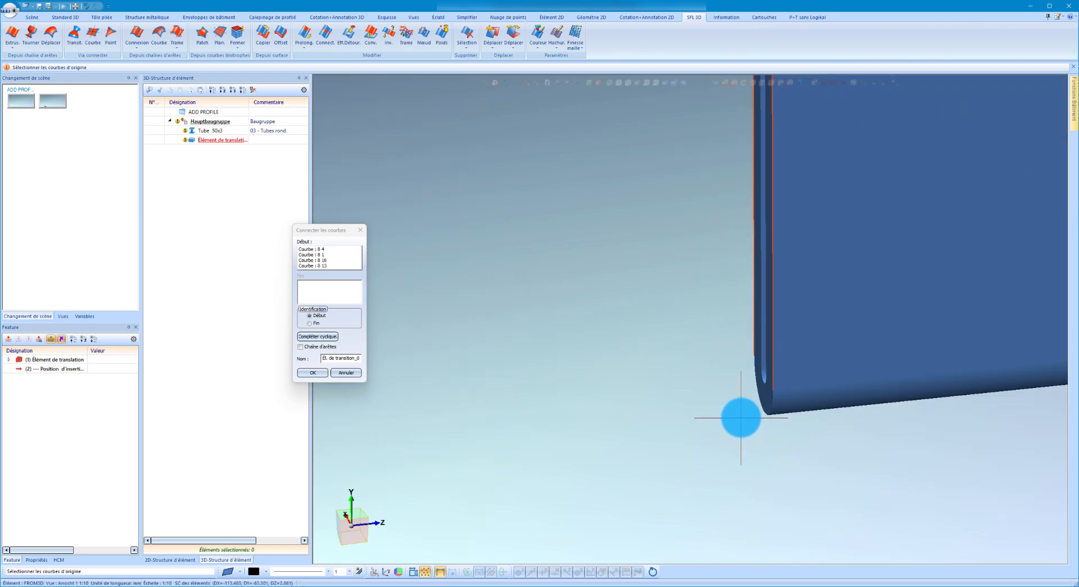
click(760, 382)
scroll(783, 393, down, 3)
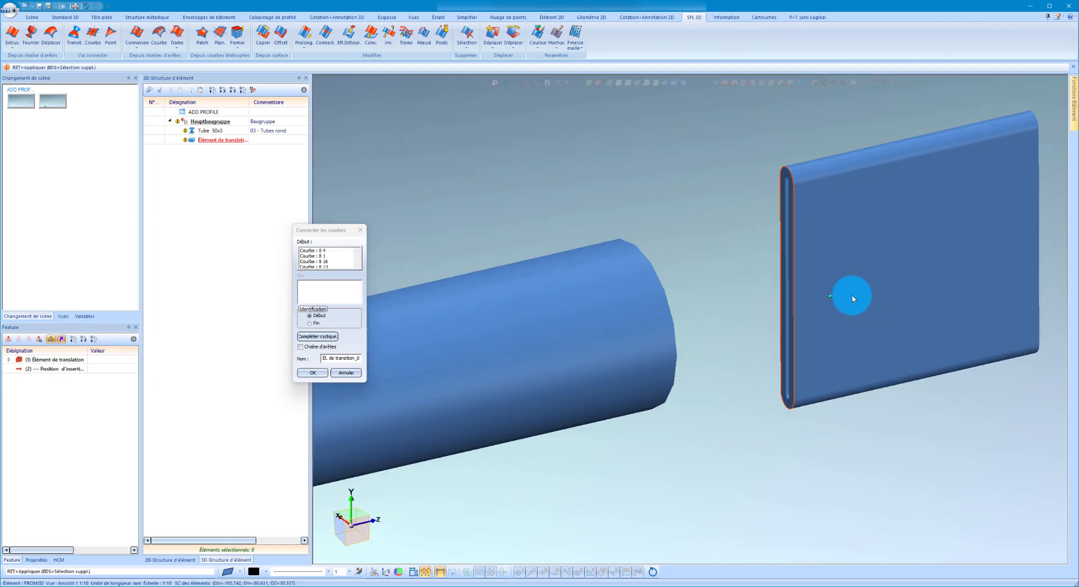
middle_drag(852, 299, 786, 296)
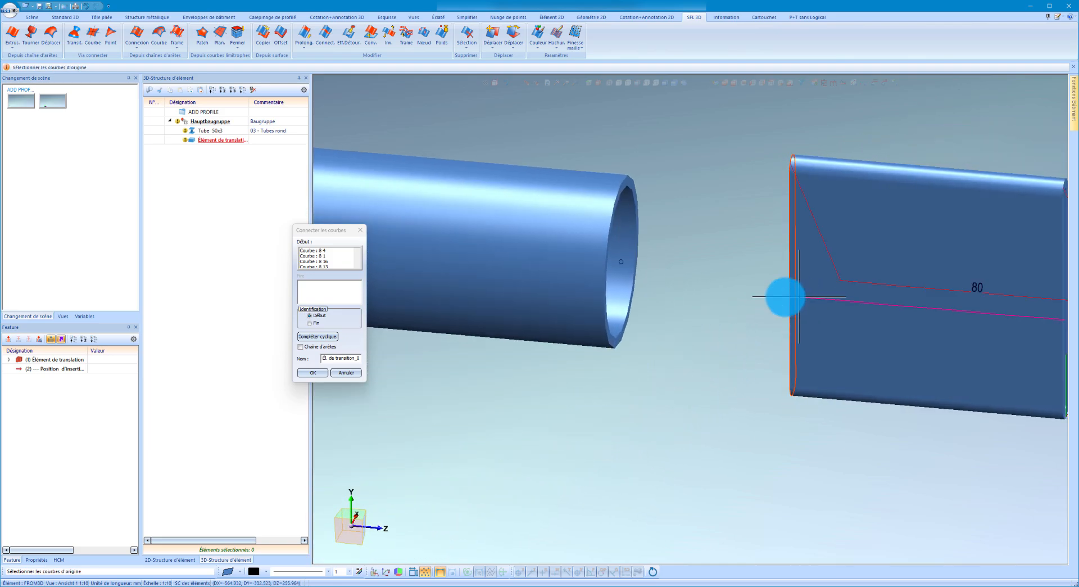
Step: Set the outer circular edge of the tube's open end as the transition's end curve
click(309, 323)
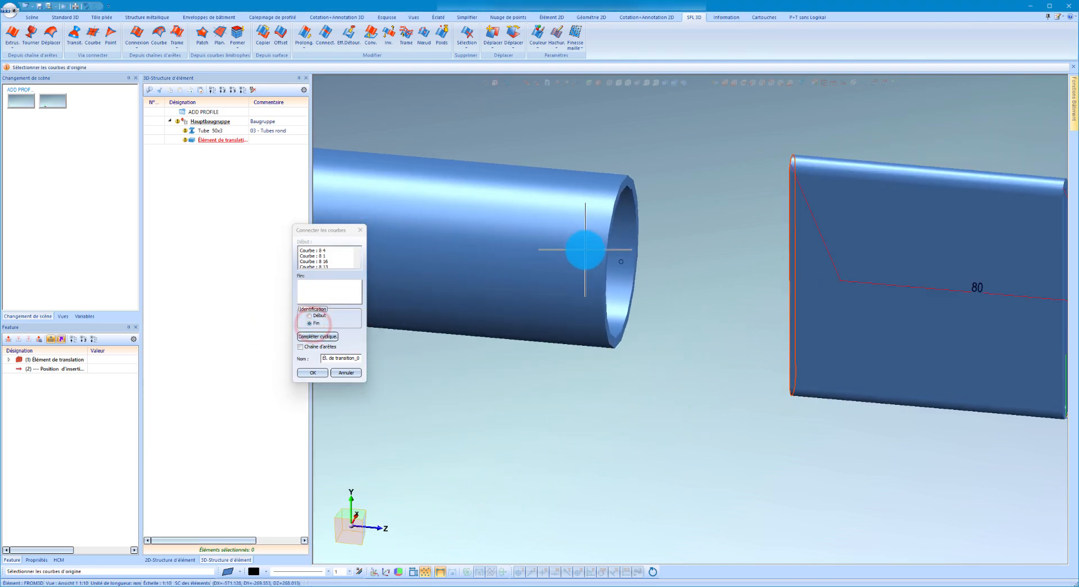
click(601, 240)
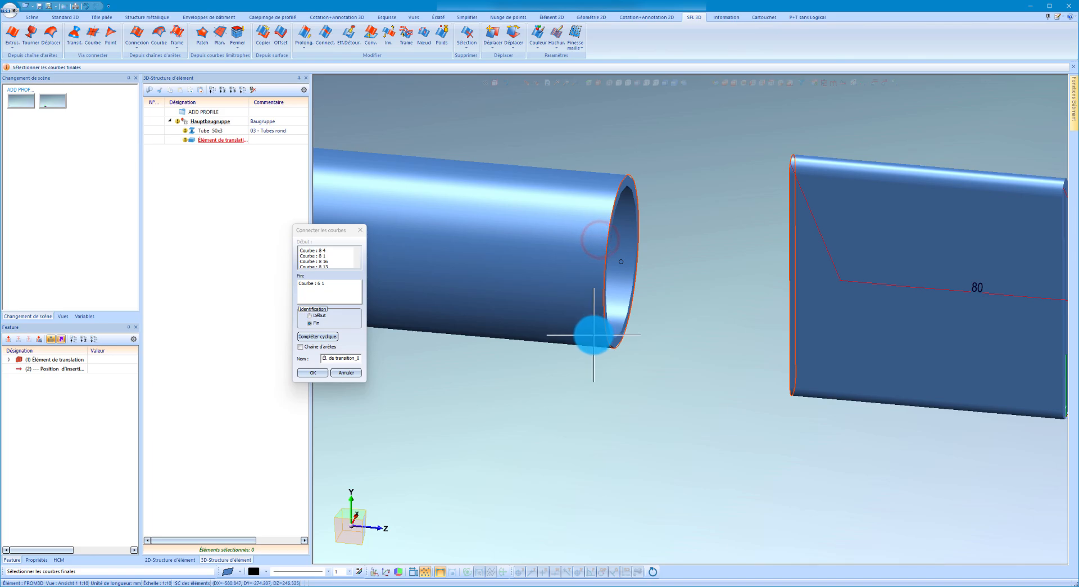
middle_drag(595, 292, 577, 294)
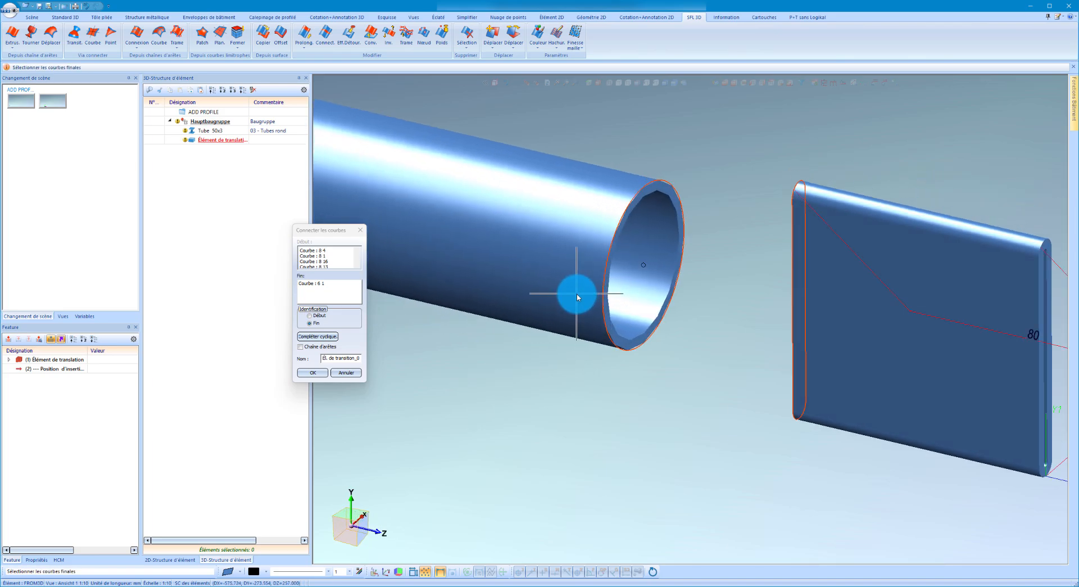
Step: Create the transition tangential to the selected surfaces, completing the synchronisation lines and leaving both ends open
click(313, 372)
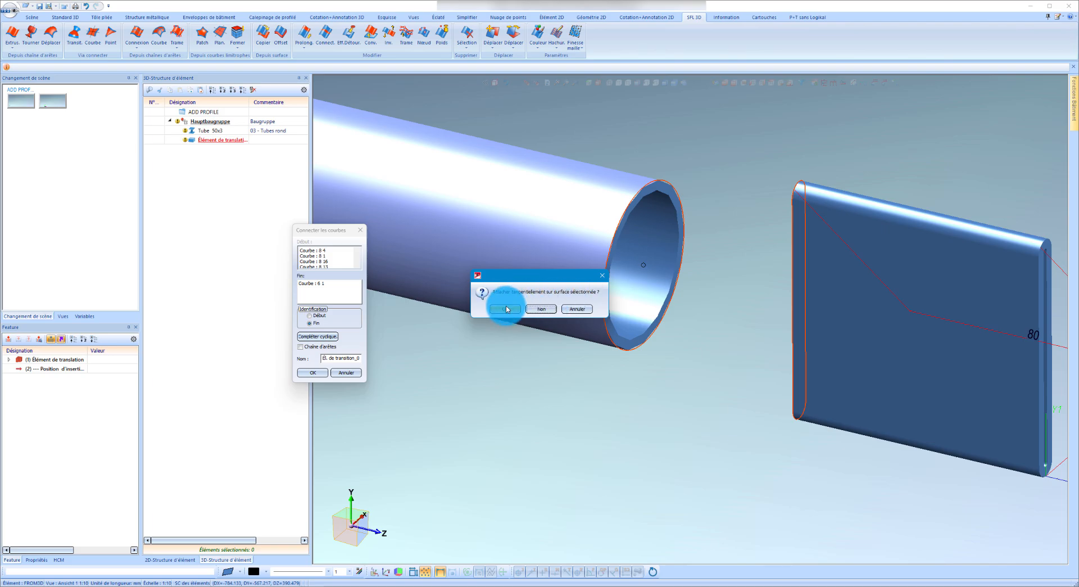
click(505, 308)
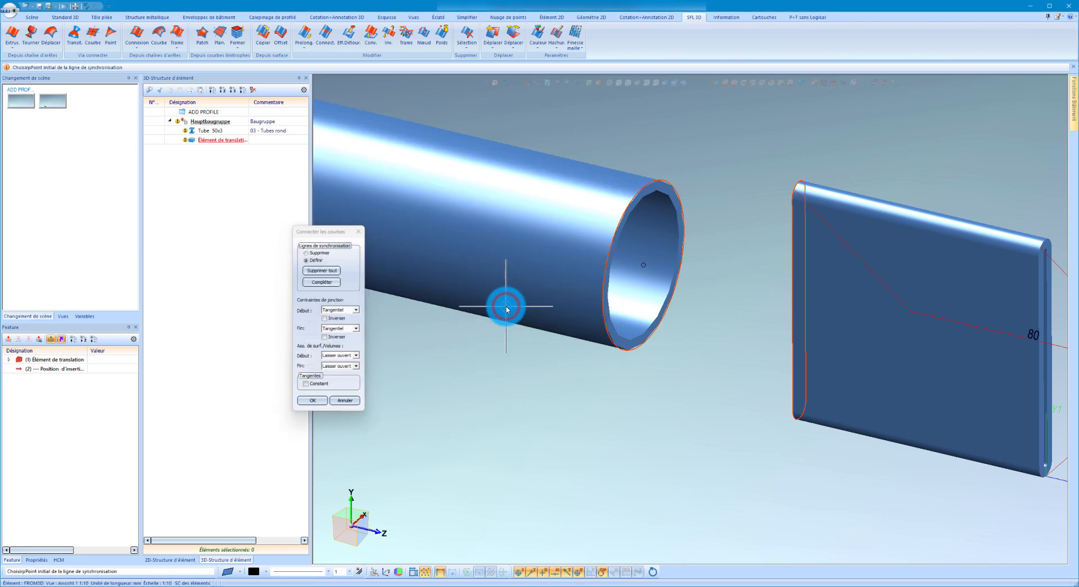
click(330, 284)
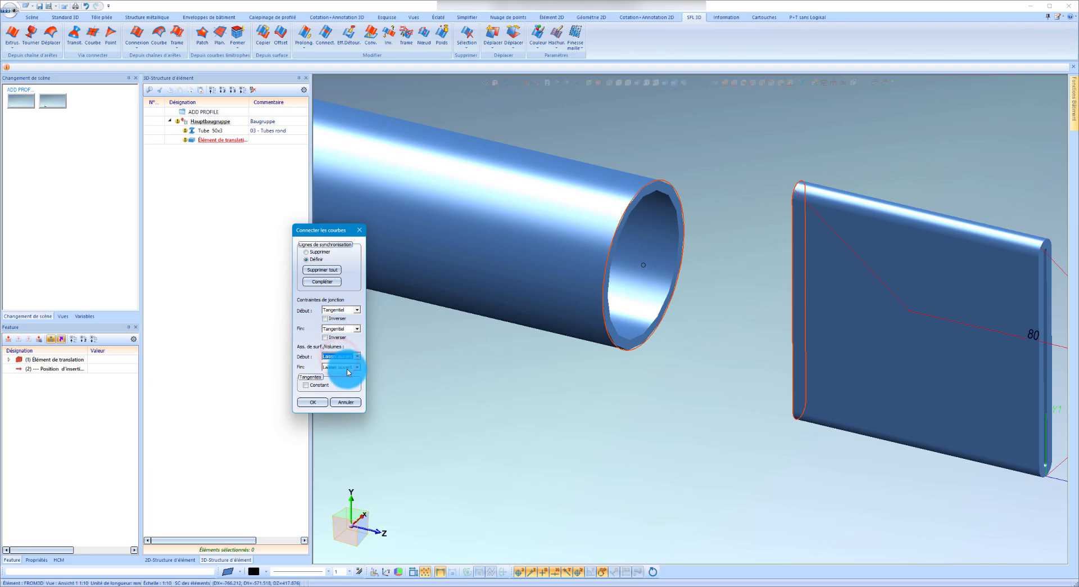
click(319, 404)
scroll(718, 243, down, 3)
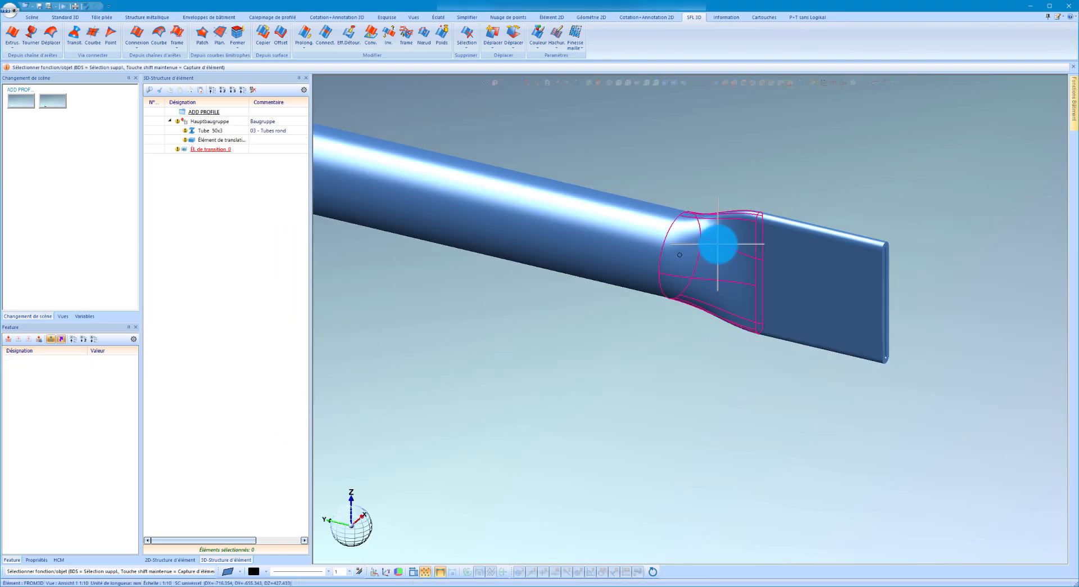
scroll(718, 244, up, 2)
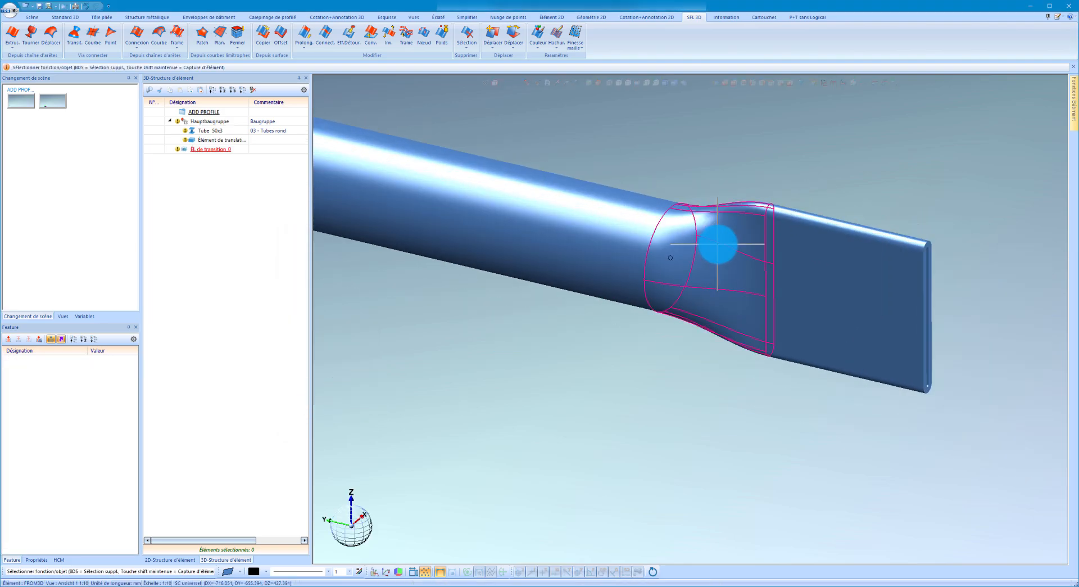
middle_drag(718, 244, 711, 246)
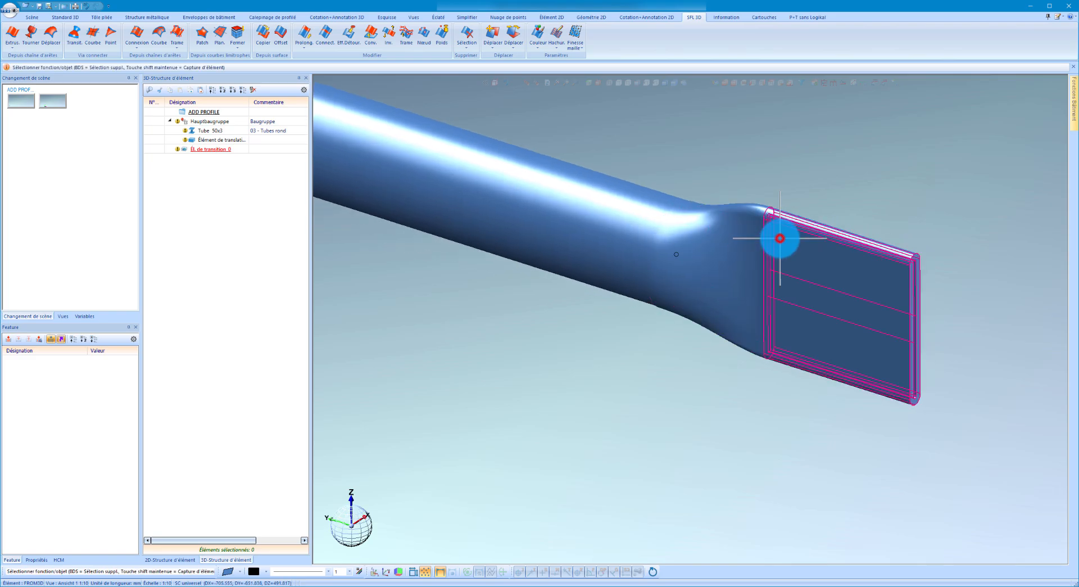
Step: Hide the round tube and the extruded flat piece to isolate the transition surface
click(780, 237)
right_click(634, 221)
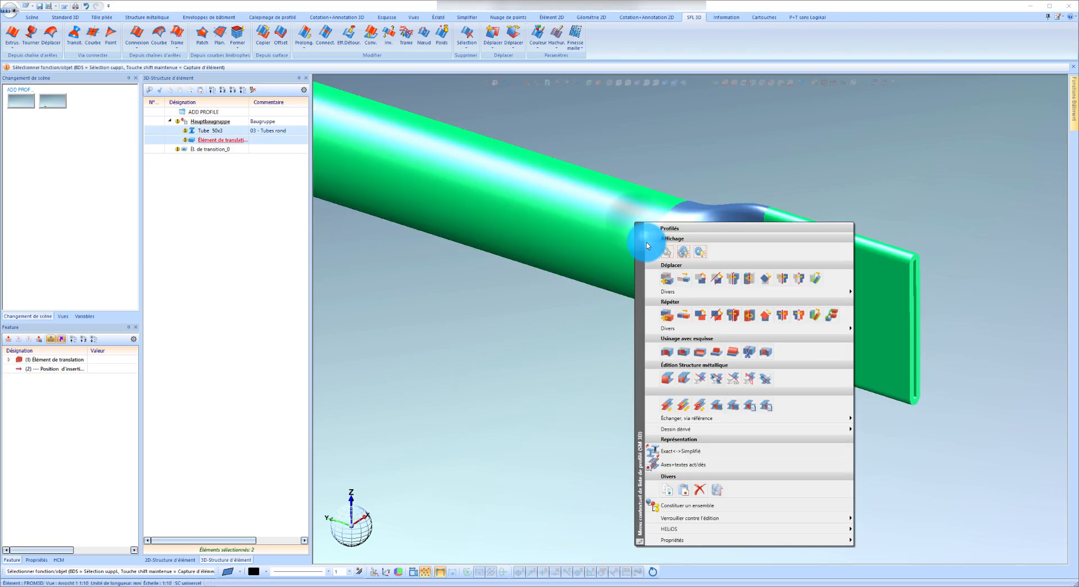
click(667, 252)
mouse_move(669, 251)
middle_down()
mouse_move(740, 248)
mouse_move(688, 244)
middle_up()
scroll(740, 212, up, 5)
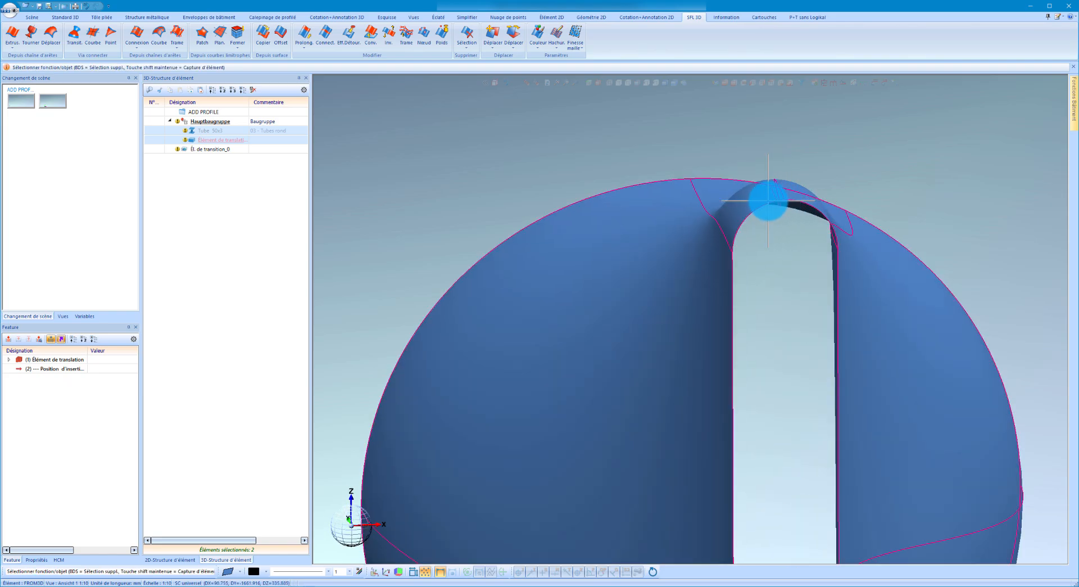
middle_drag(768, 200, 809, 211)
scroll(809, 210, down, 5)
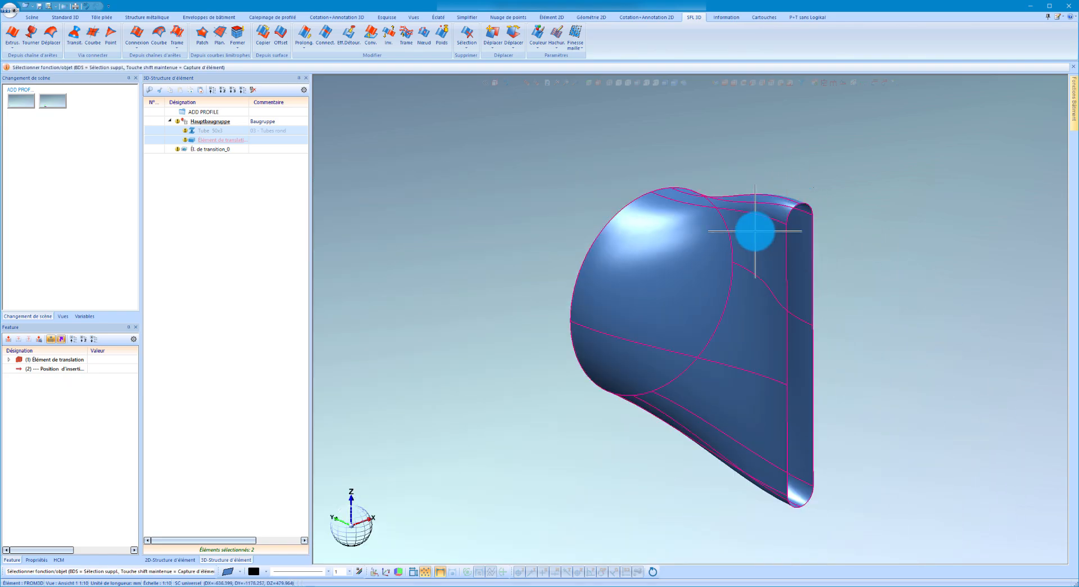
scroll(719, 260, down, 1)
Step: Turn the transition surface into a shell with a wall thickness of 3
click(235, 149)
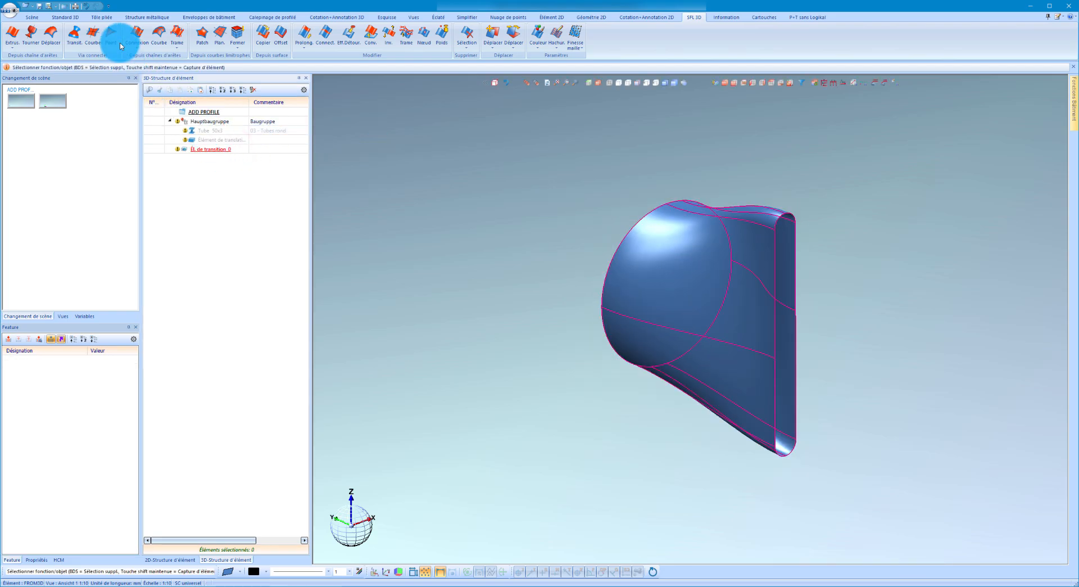
click(65, 17)
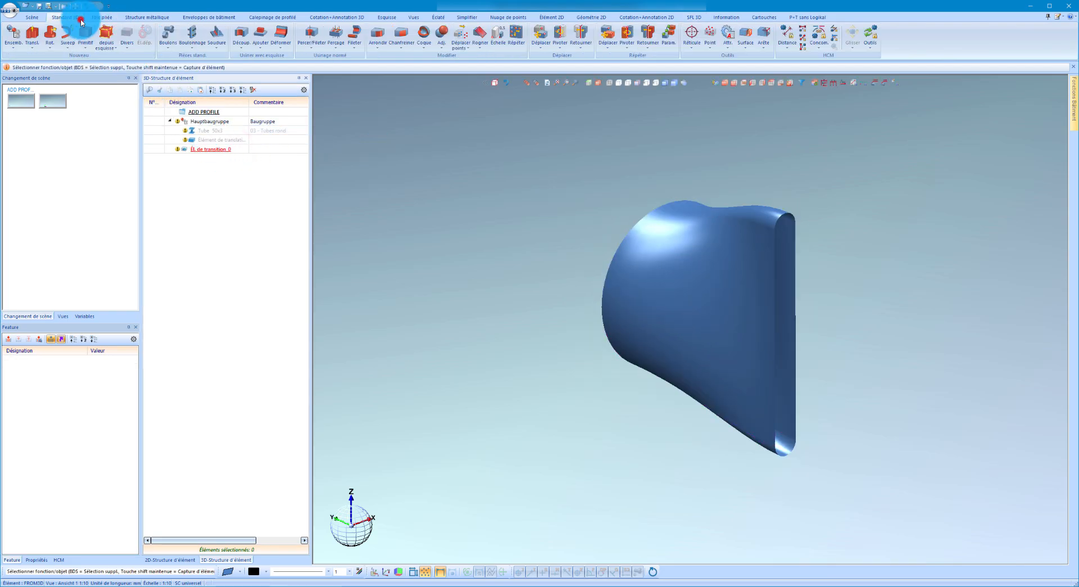
click(425, 35)
click(287, 180)
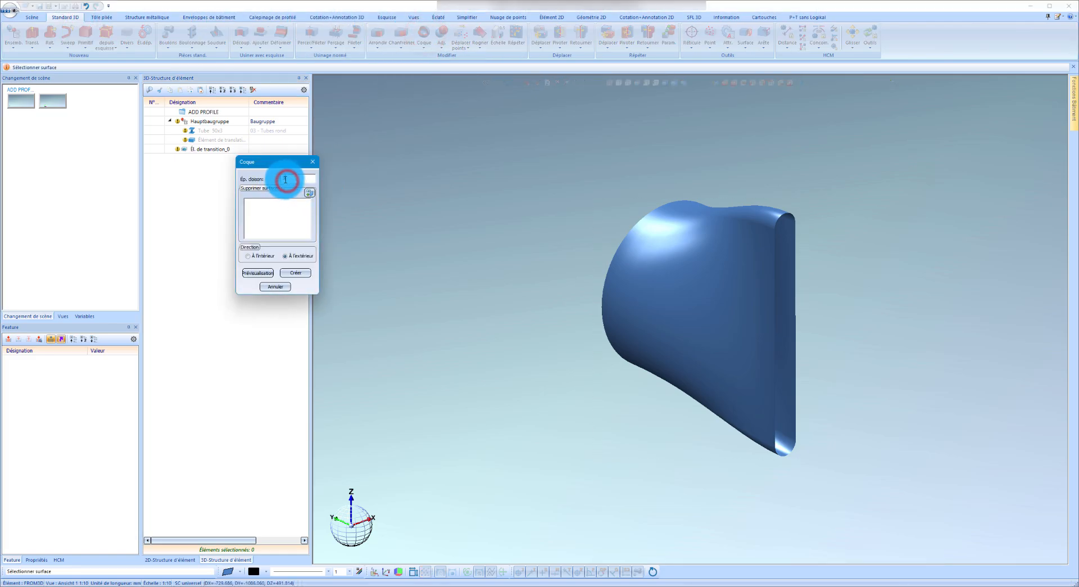
text(3)
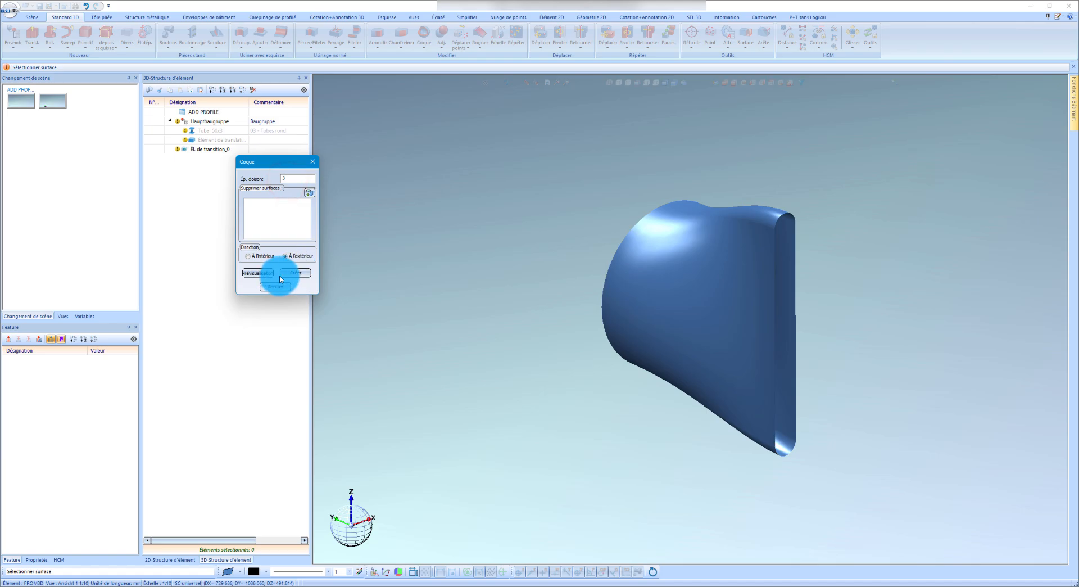
click(289, 274)
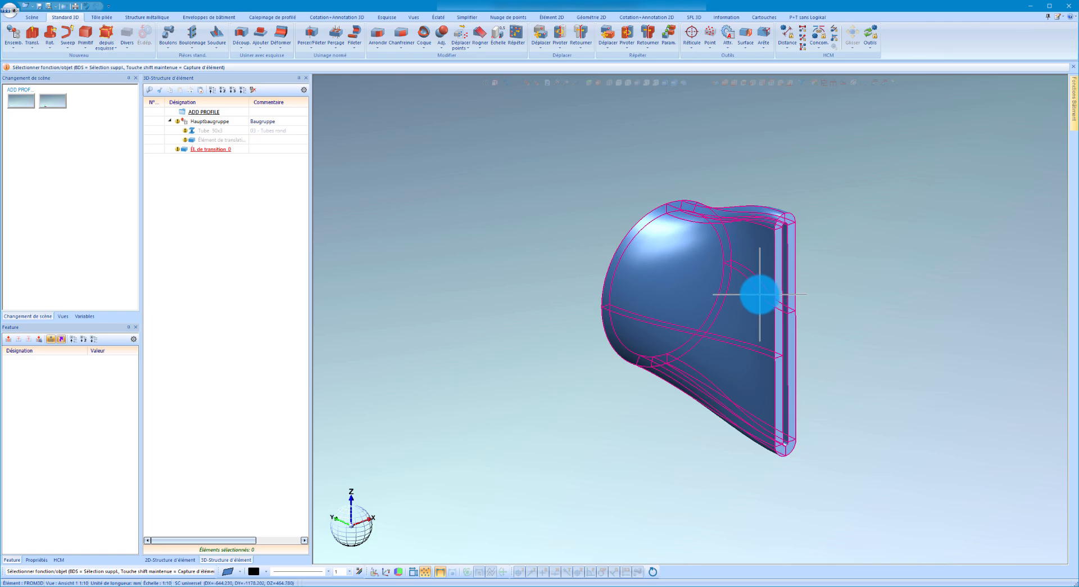
middle_drag(760, 294, 738, 304)
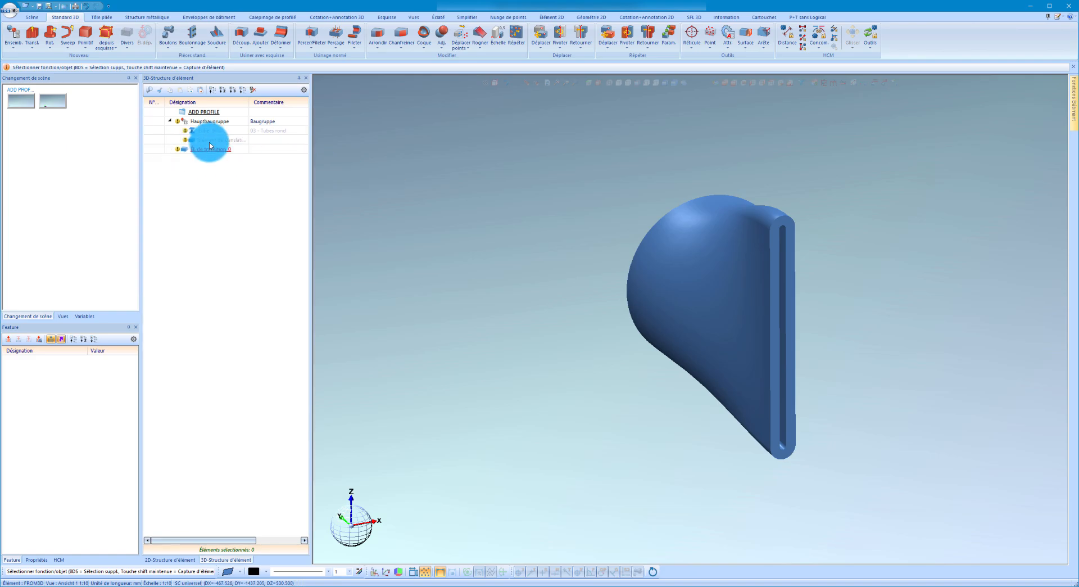
Step: Show the hidden tube and flat piece together with the transition element again
click(212, 137)
right_click(213, 135)
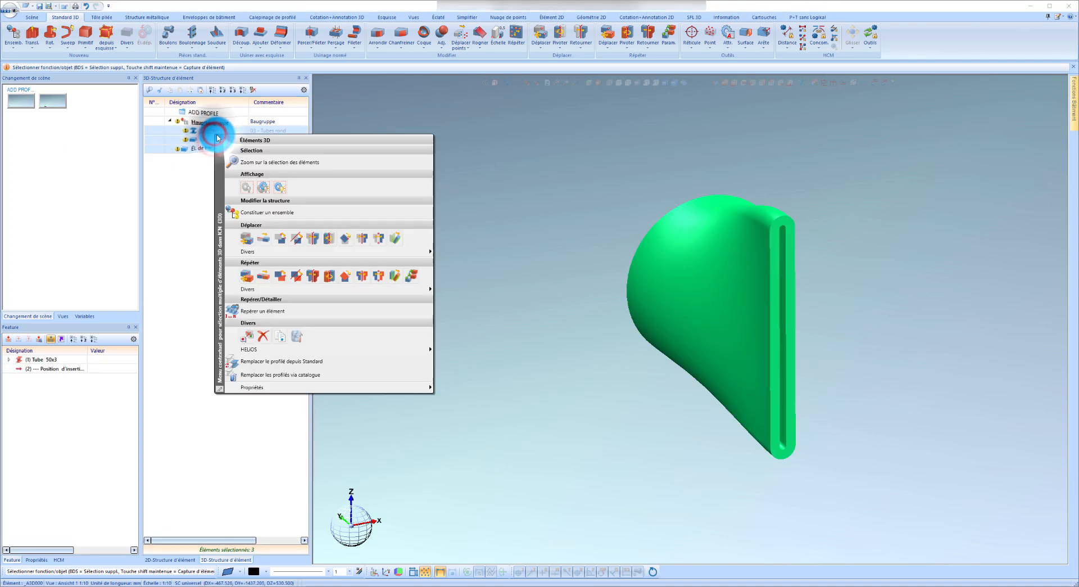
click(279, 189)
click(783, 261)
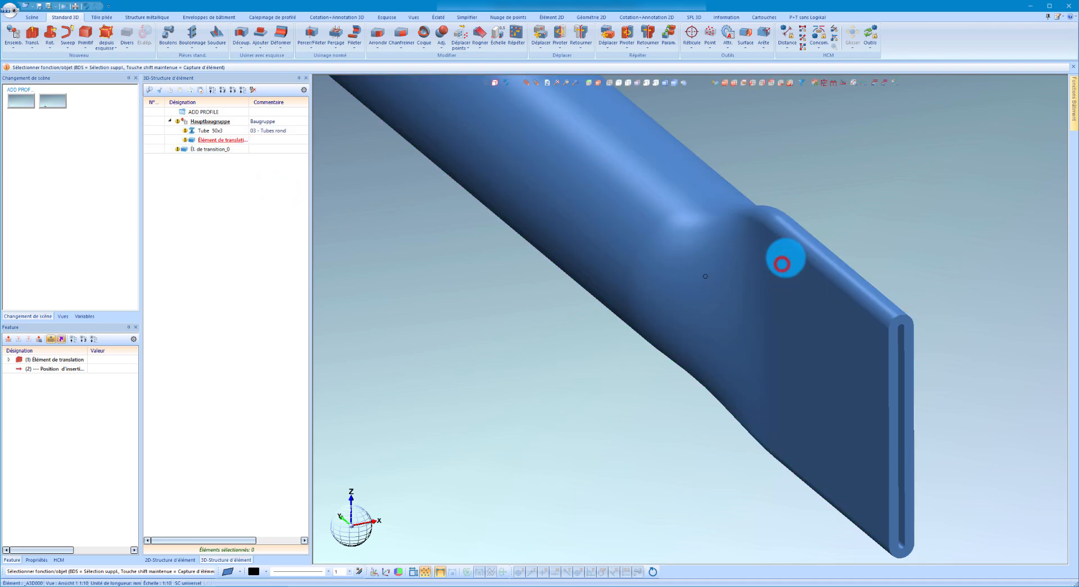
click(735, 255)
click(808, 272)
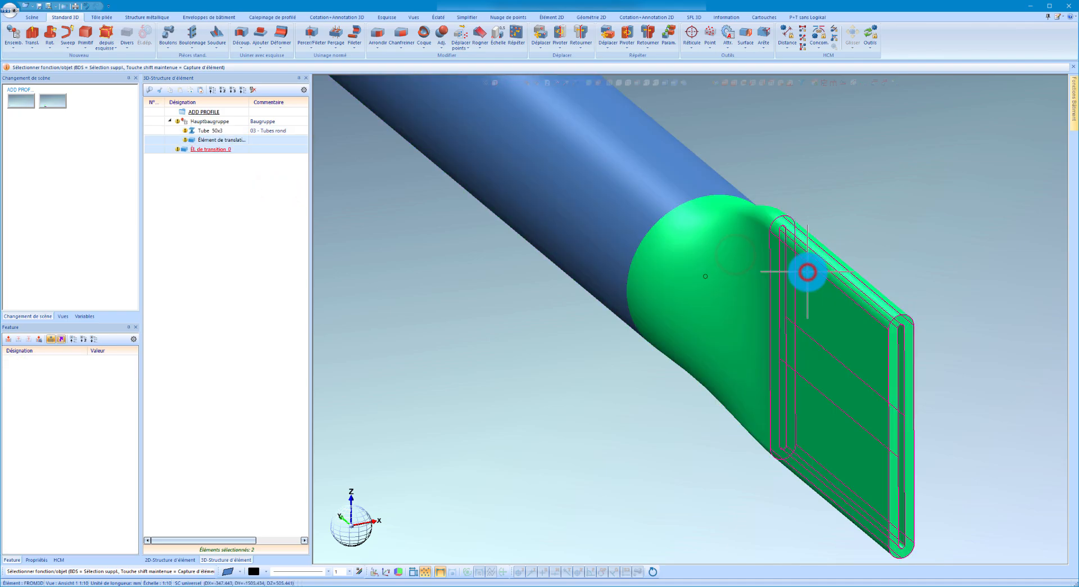
click(744, 257)
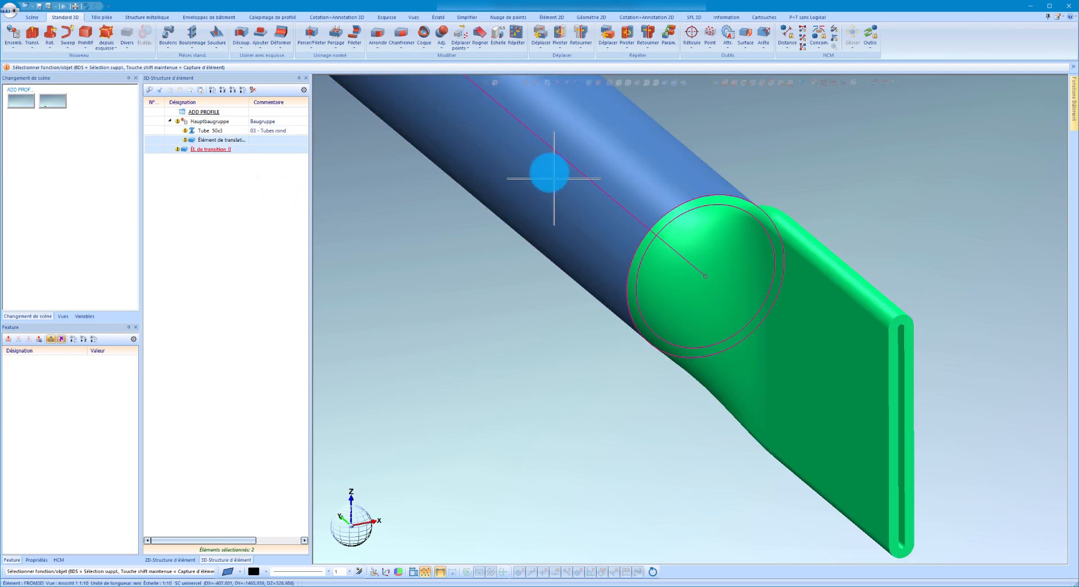
click(220, 155)
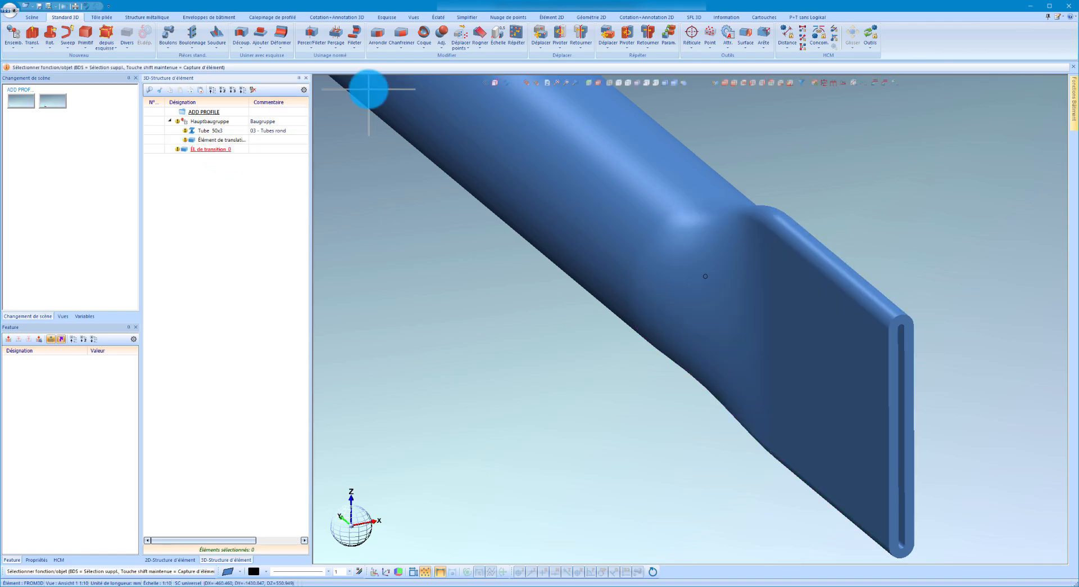
Step: Join the extruded flat piece to the transition element so they form a single solid
click(442, 36)
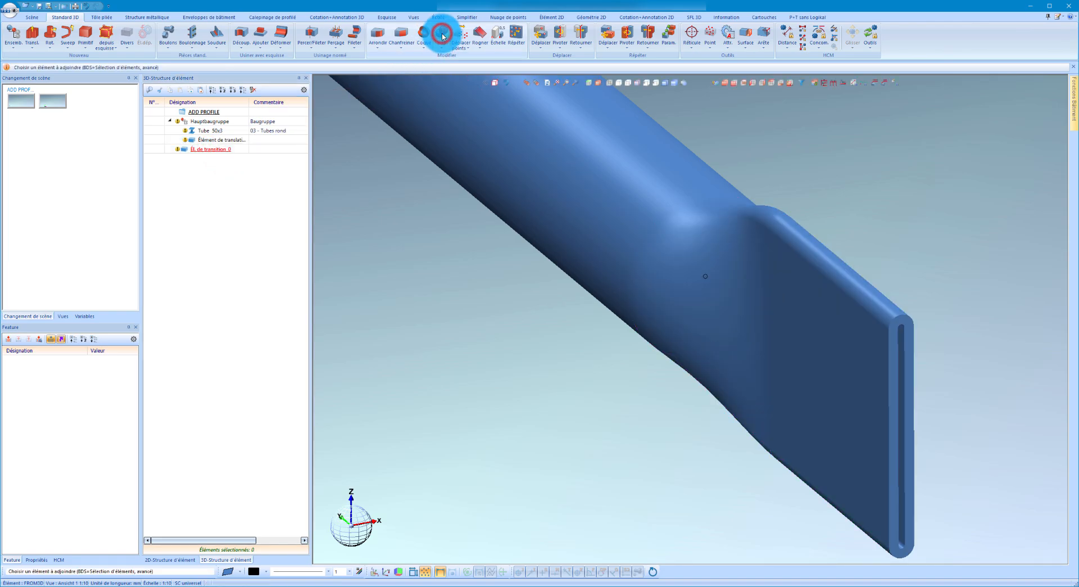
click(810, 263)
click(549, 309)
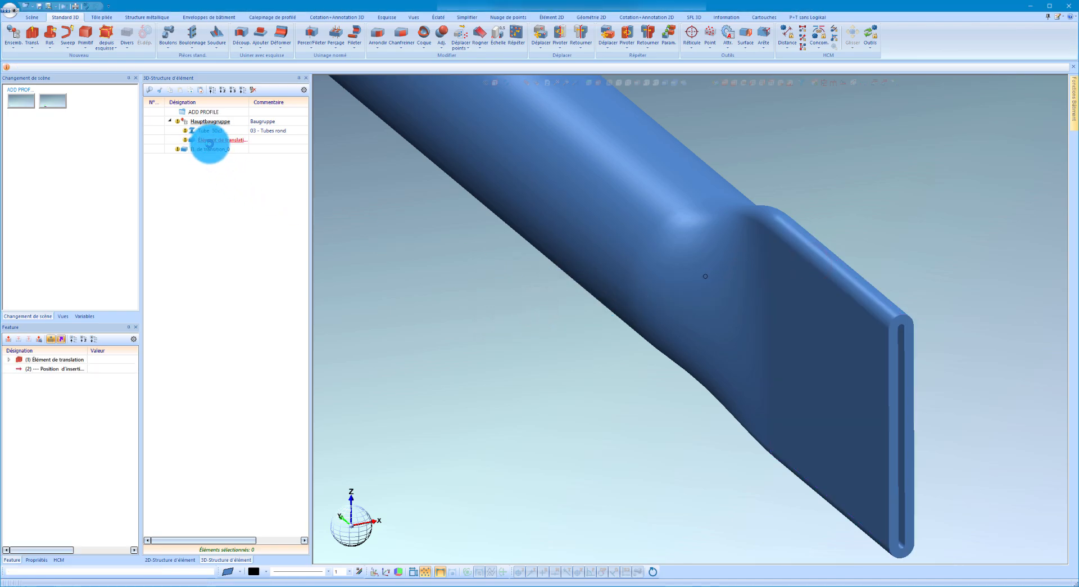
click(202, 145)
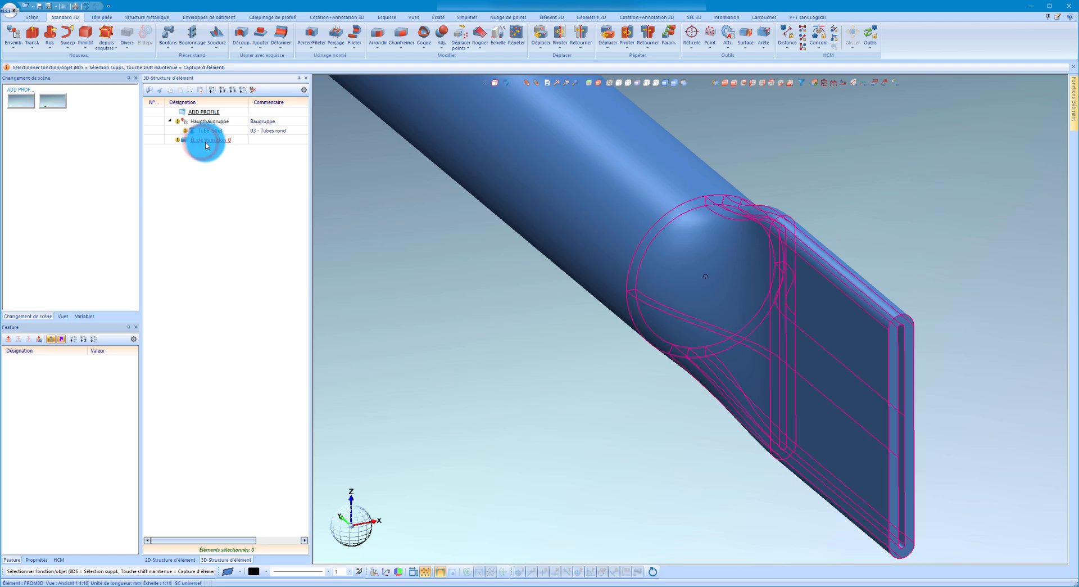
Step: Rename the joined transition element as Pièce écrasée in its ID number attribute
double_click(203, 141)
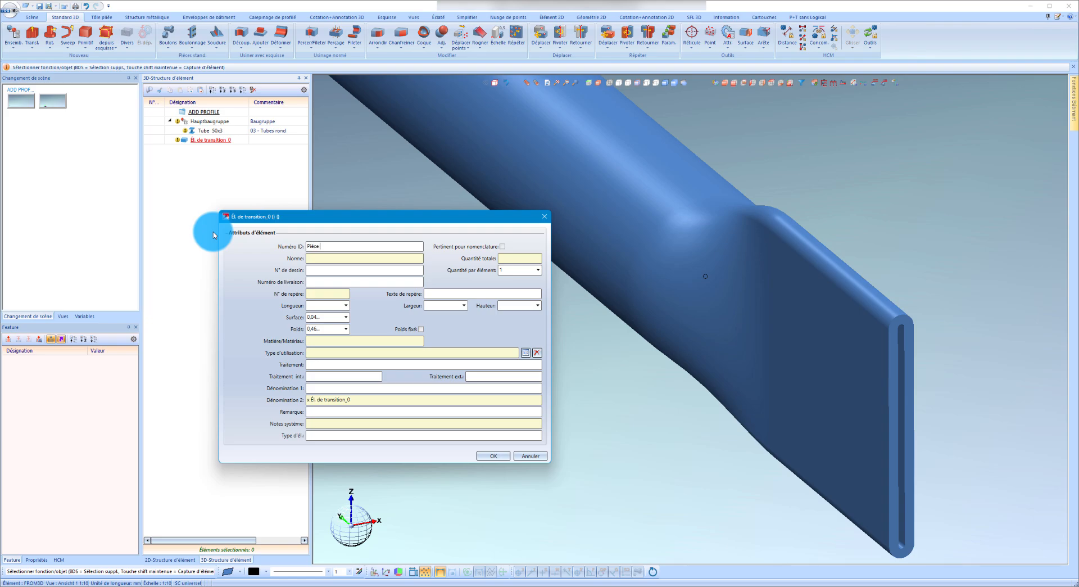
text(Pièce écrasée)
key(Return)
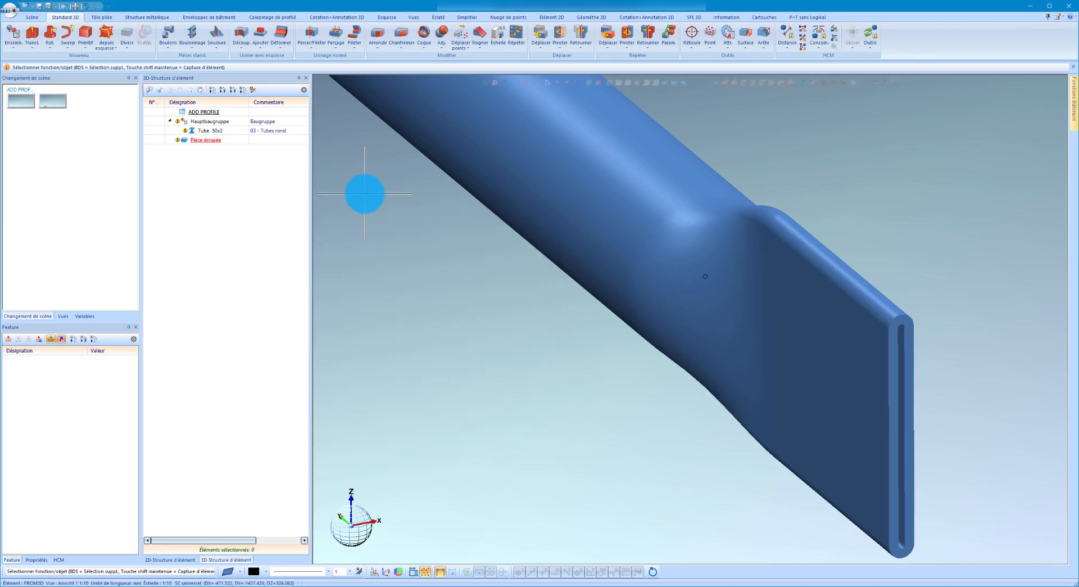
Step: Drill a through hole at the centre of the flattened end's face, keeping the default drilling parameters
middle_drag(826, 292, 863, 296)
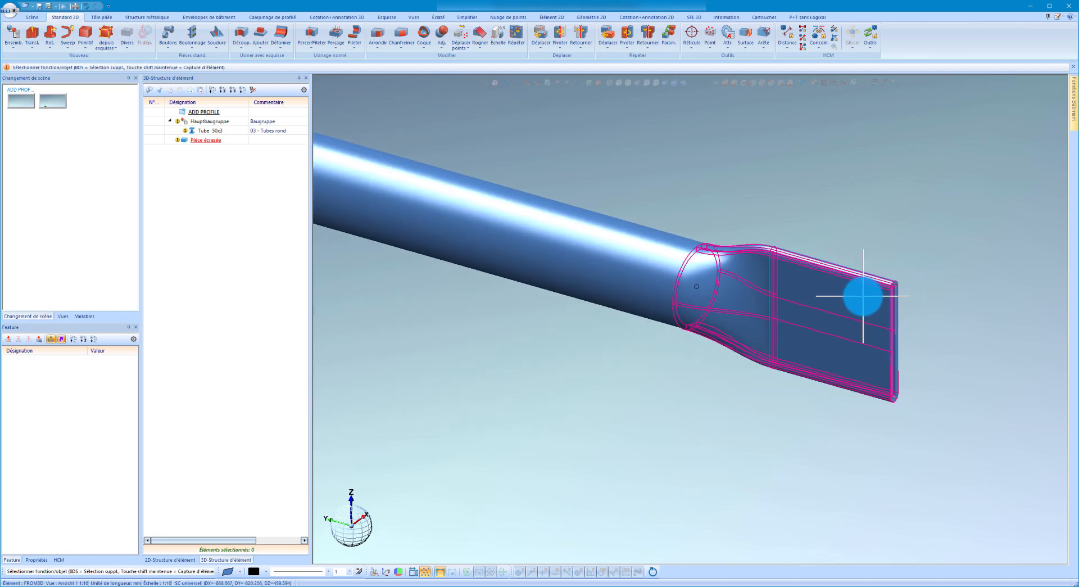
right_click(847, 299)
click(896, 267)
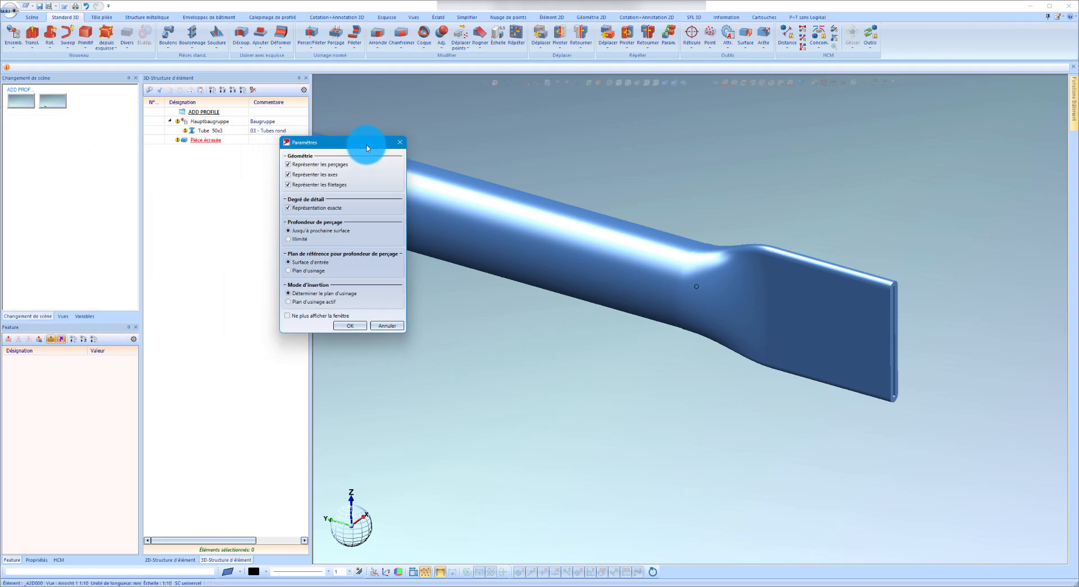
click(362, 325)
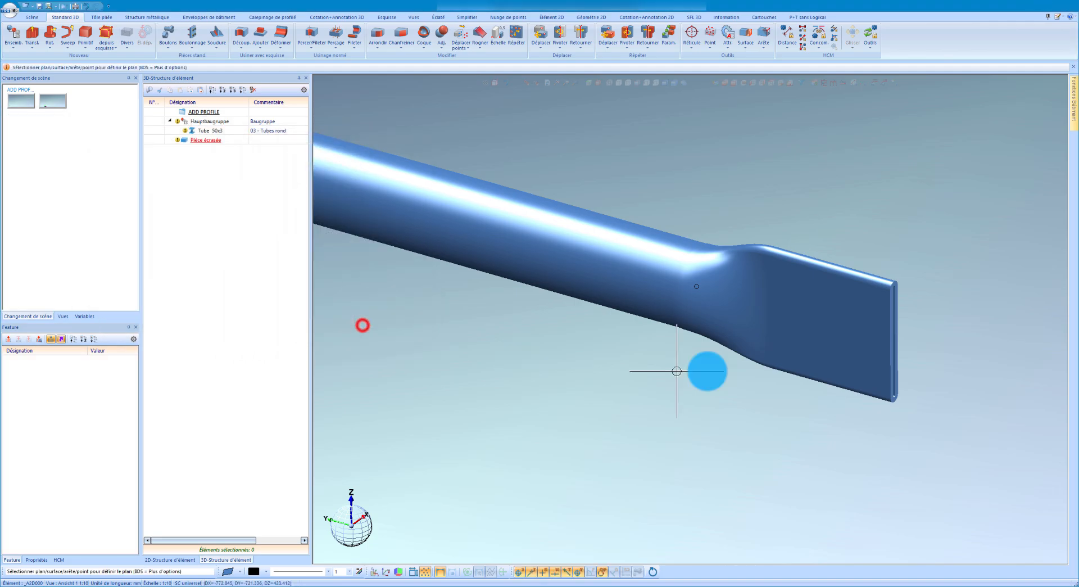
click(793, 349)
key(Return)
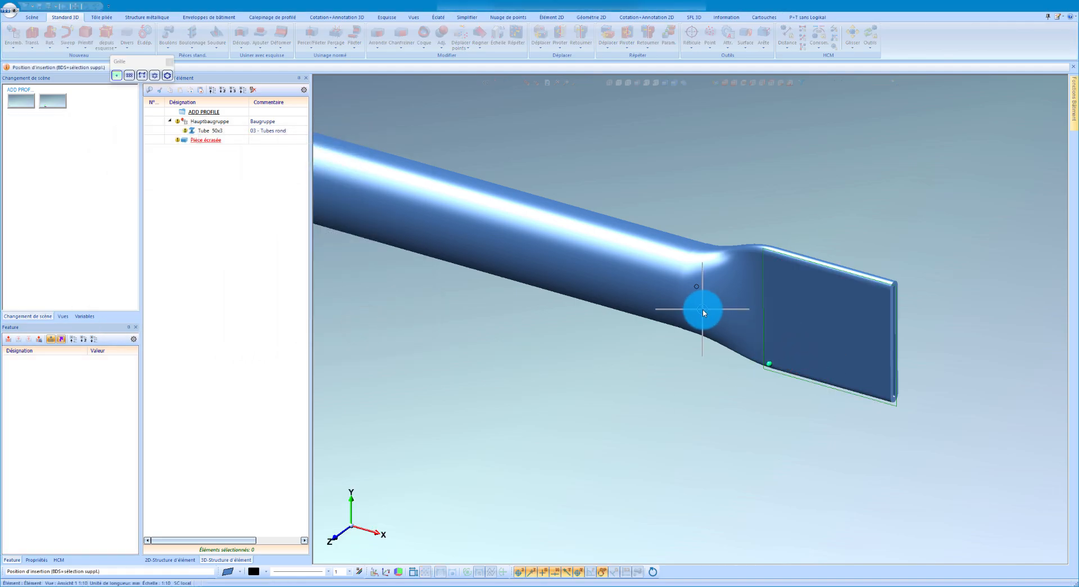
right_click(829, 325)
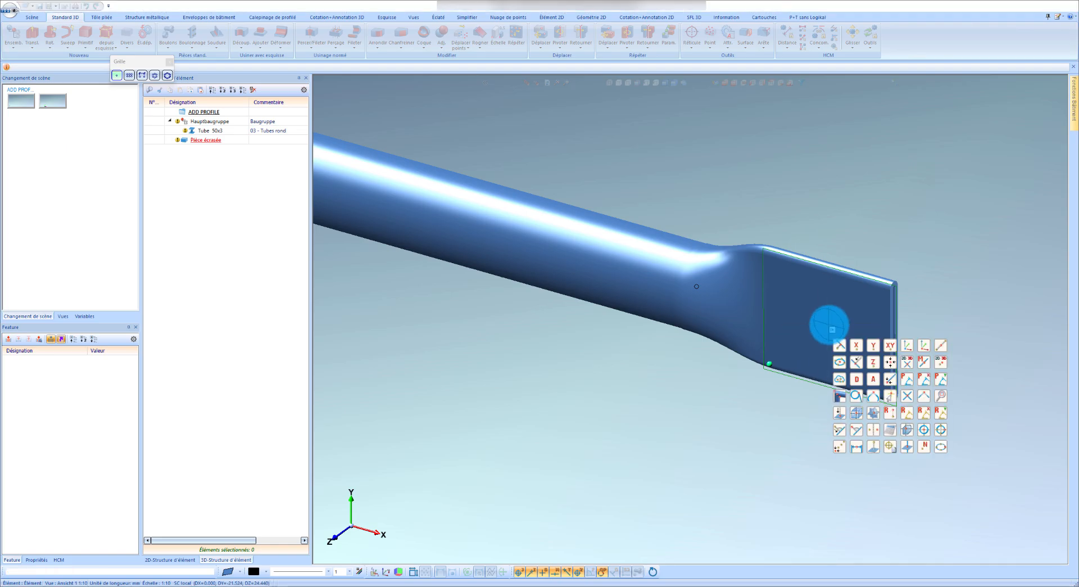
click(911, 425)
click(855, 336)
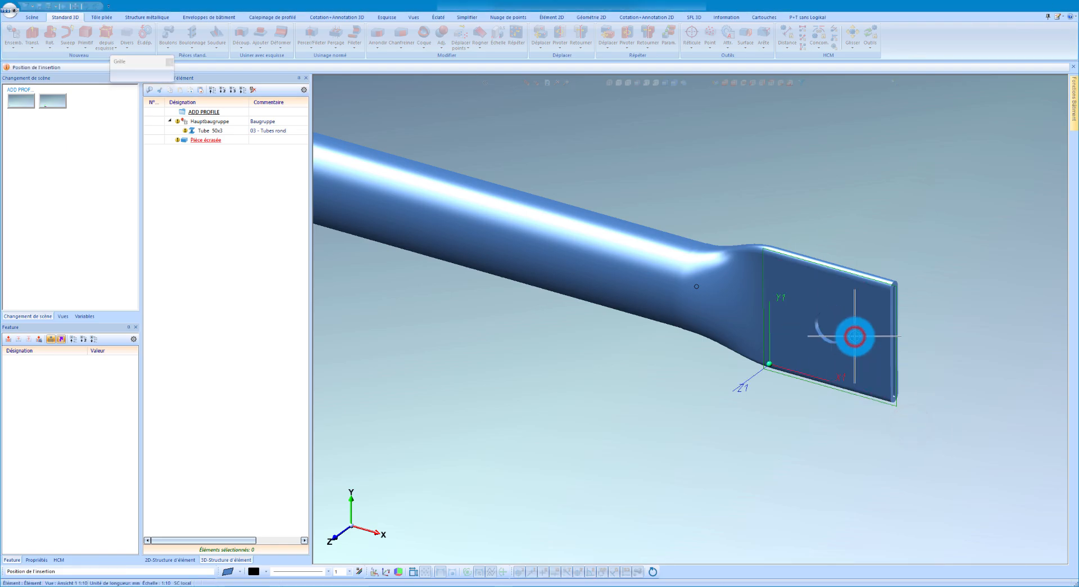
click(849, 330)
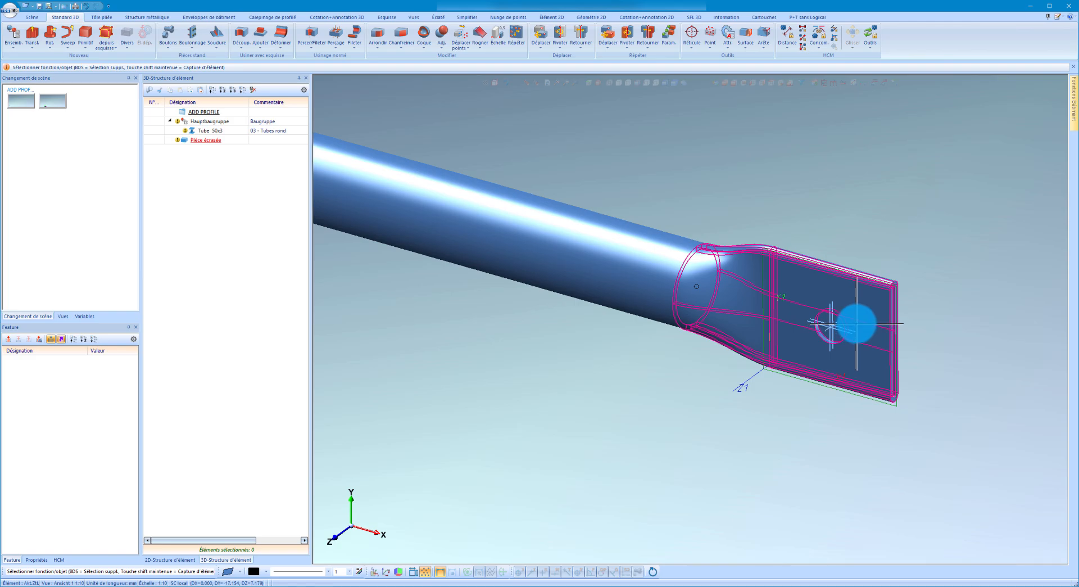
Step: Activate the feature history for the drilled flattened piece, and undo both this activation and the hole
mouse_move(857, 323)
middle_down()
mouse_move(769, 313)
mouse_move(843, 315)
middle_up()
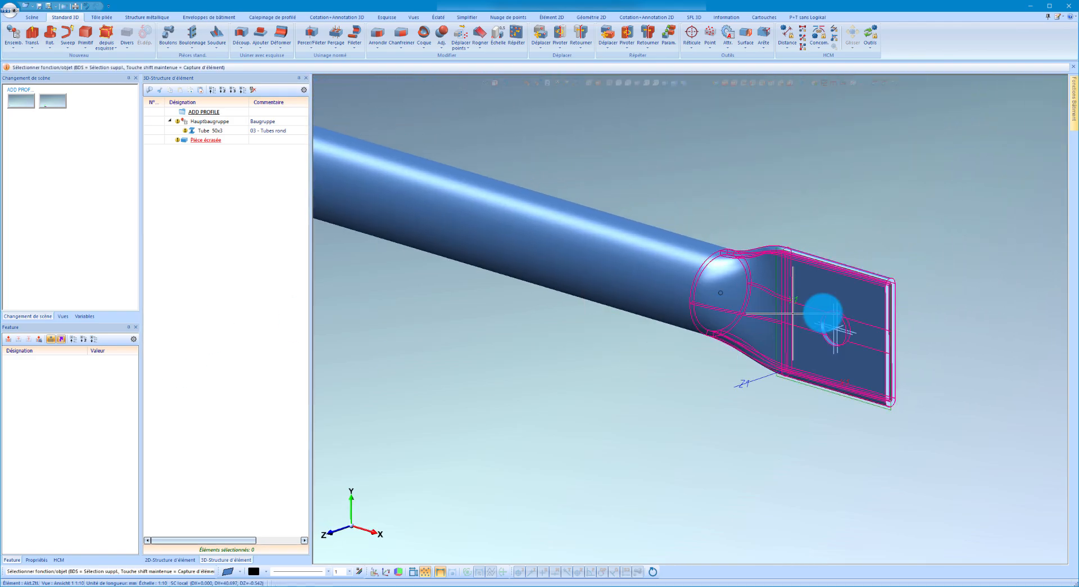
right_click(58, 456)
click(91, 508)
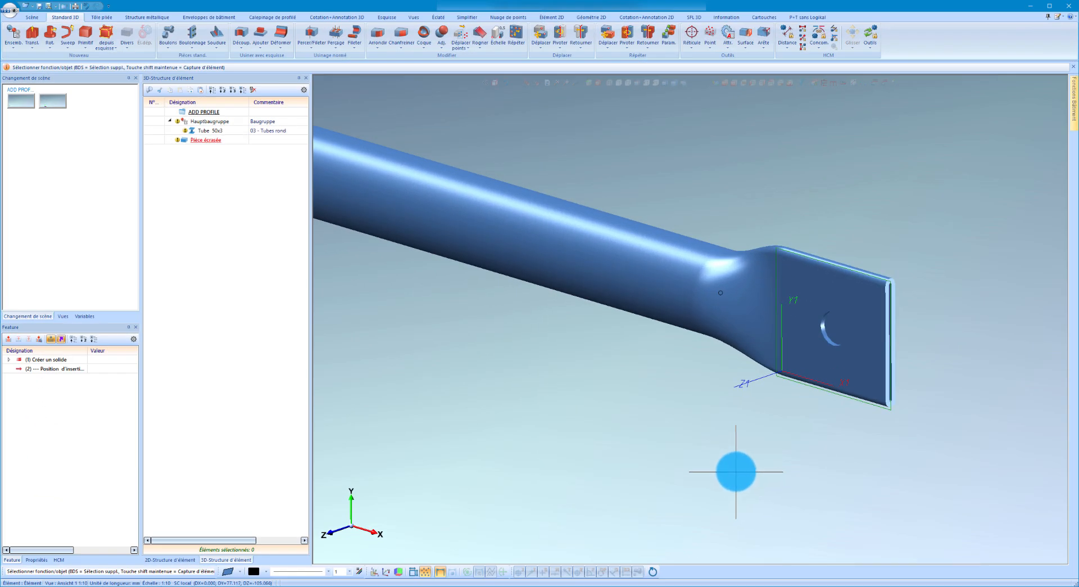
click(88, 8)
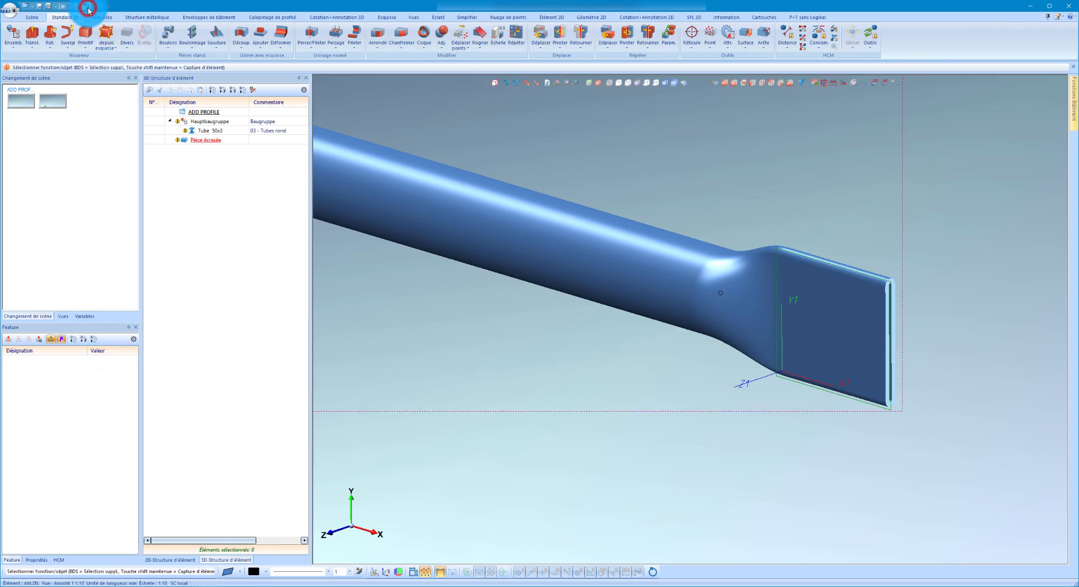
Step: Activate the feature history of the undrilled flattened piece
click(849, 332)
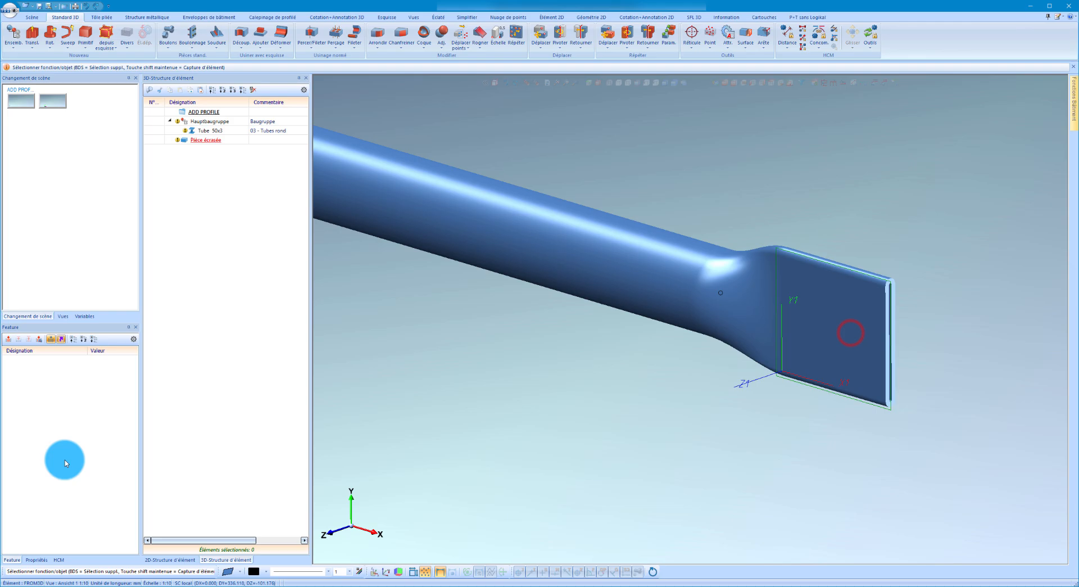
right_click(89, 416)
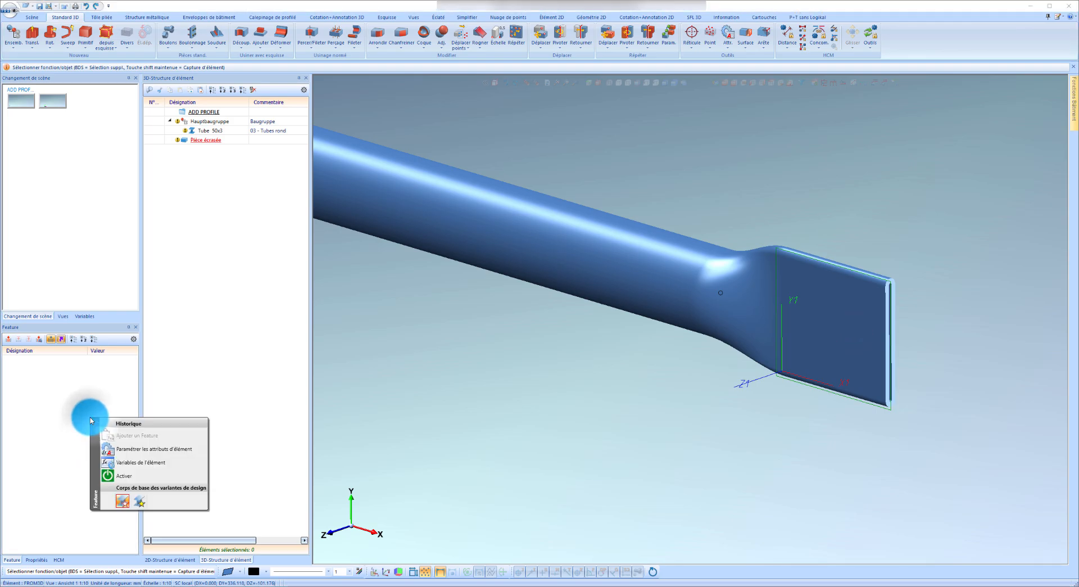
click(138, 480)
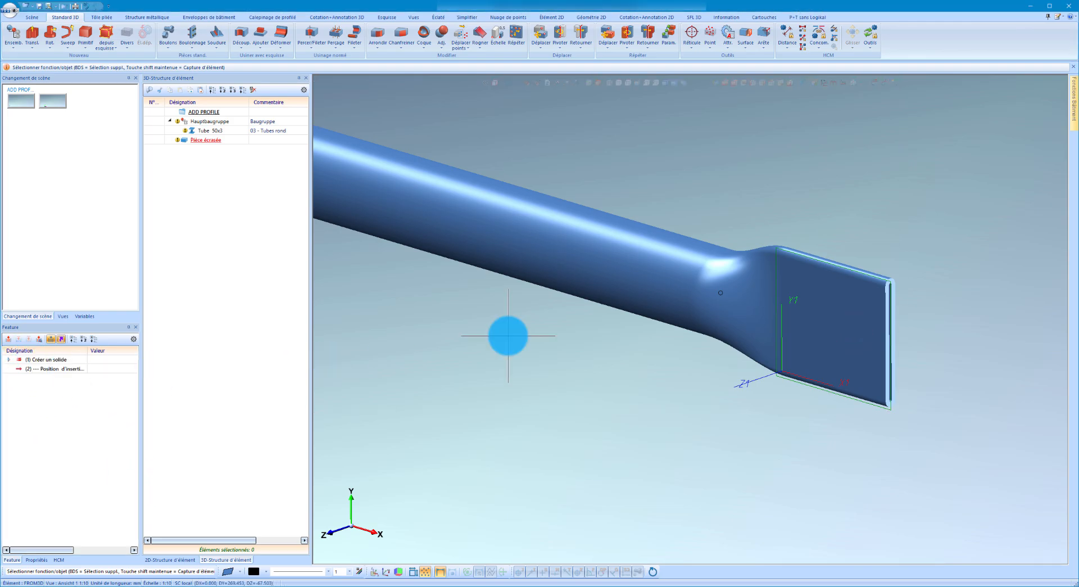
Step: Drill a 20 mm diameter through hole at the centre of the flattened end's face, with depth up to the next surface
right_click(805, 326)
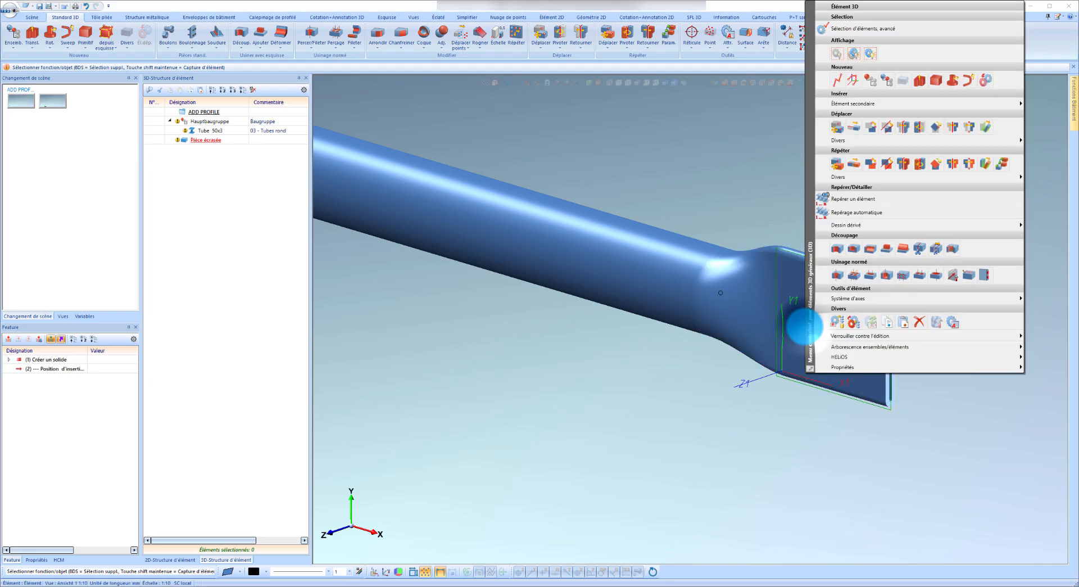
click(847, 275)
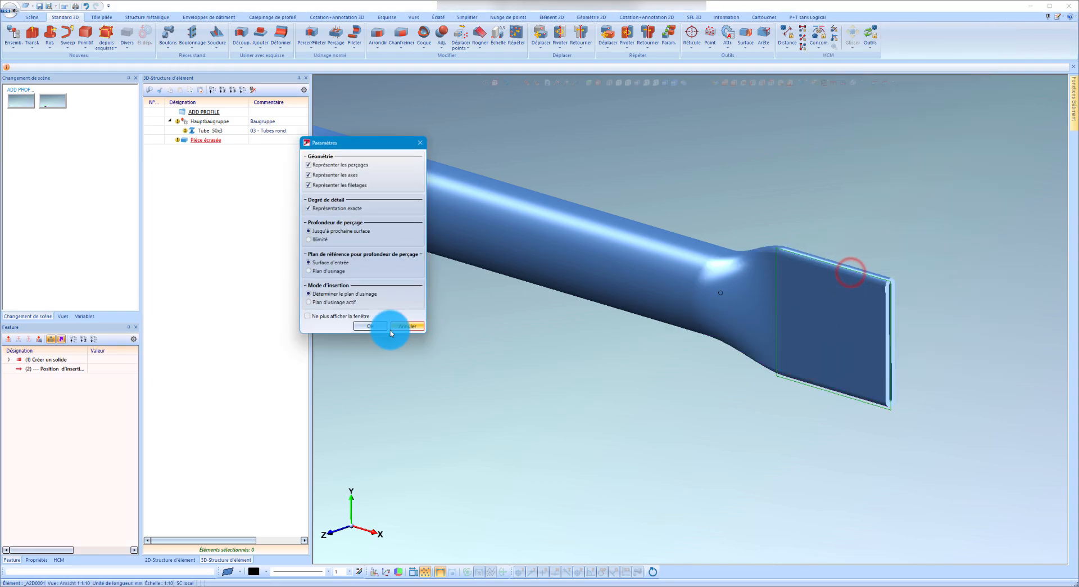
click(382, 327)
click(812, 358)
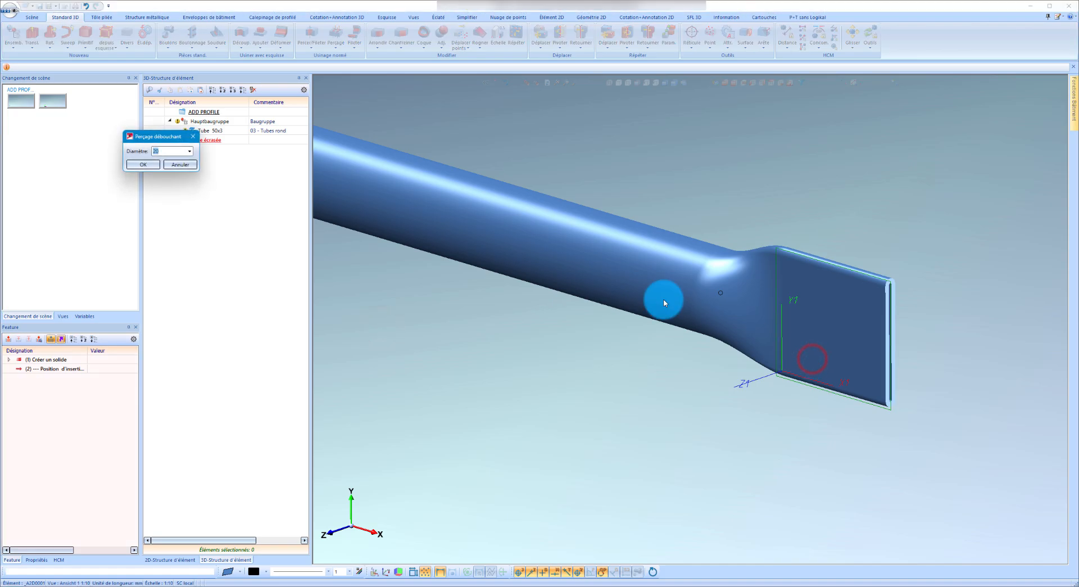
click(154, 164)
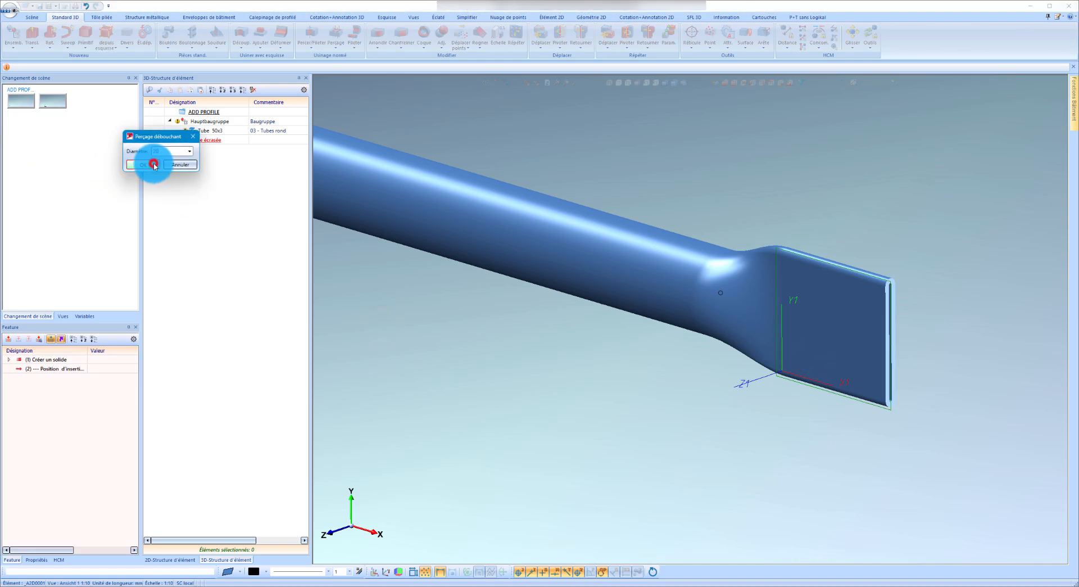
right_click(829, 336)
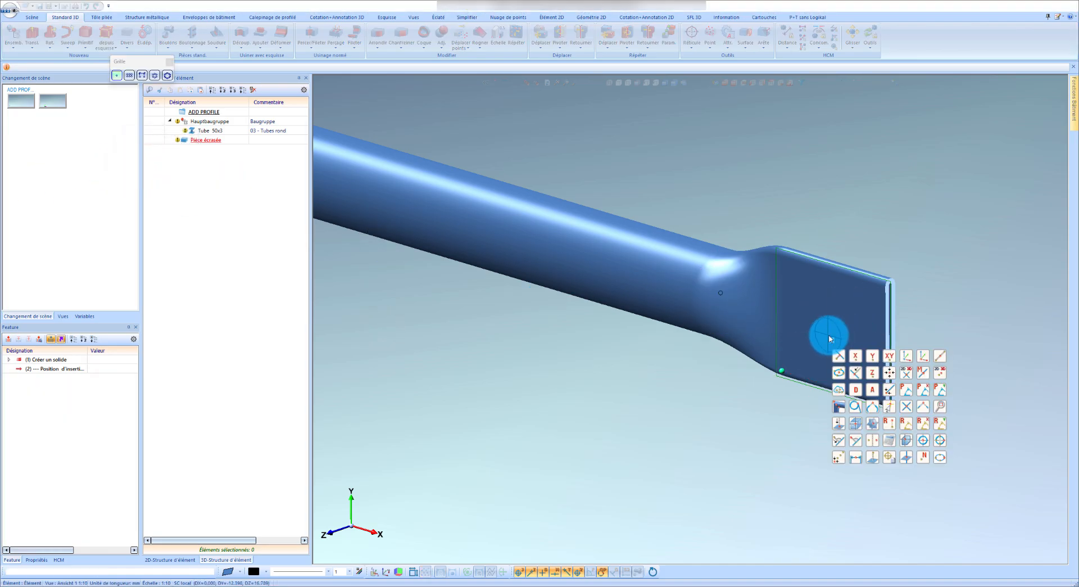
click(907, 441)
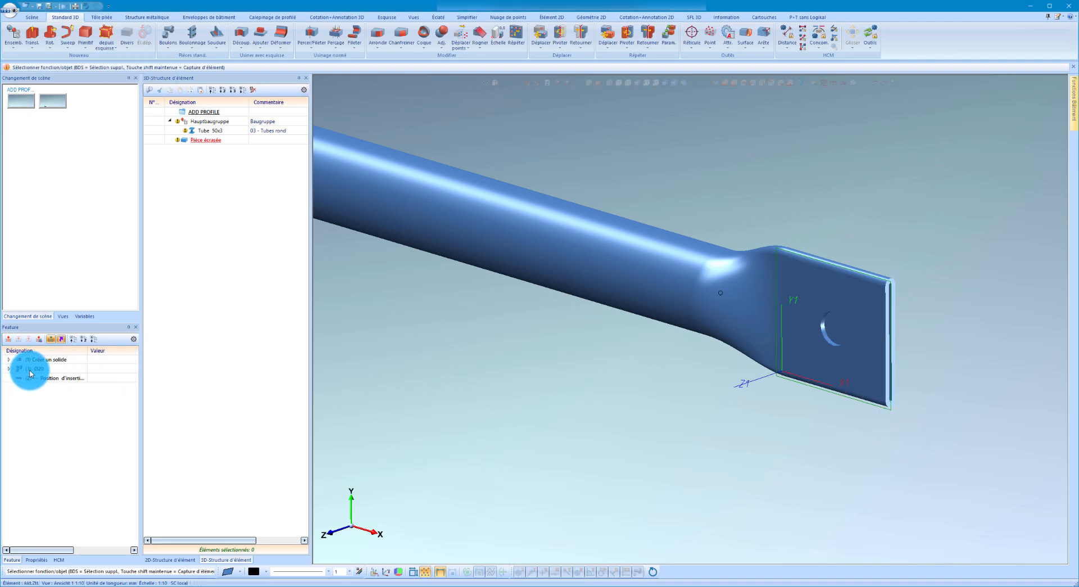
Step: Change the end of drilling of the Ø20 hole from next surface to through the entire part in its feature history
click(28, 369)
click(9, 369)
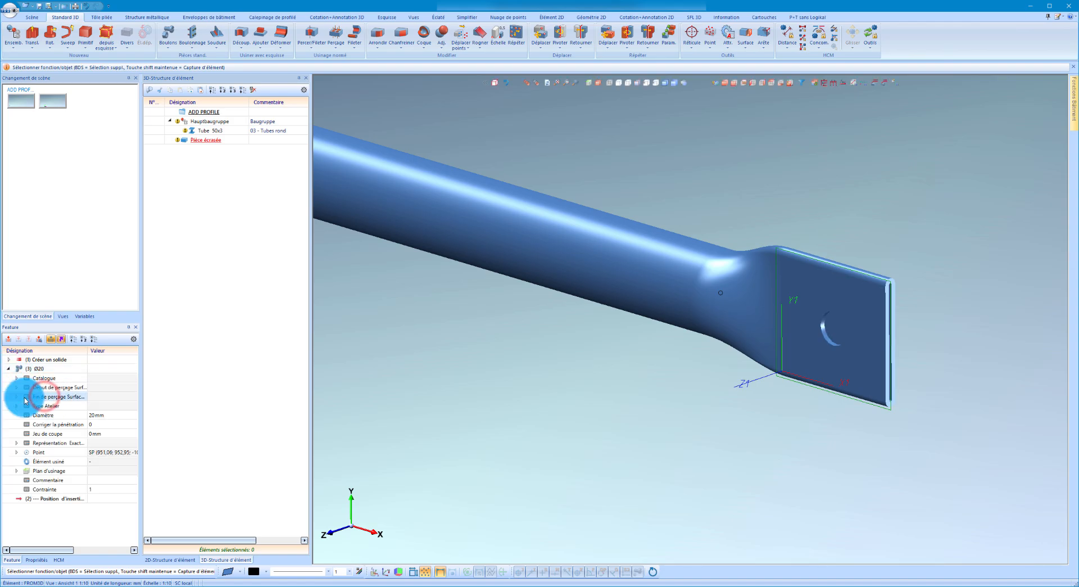
click(17, 397)
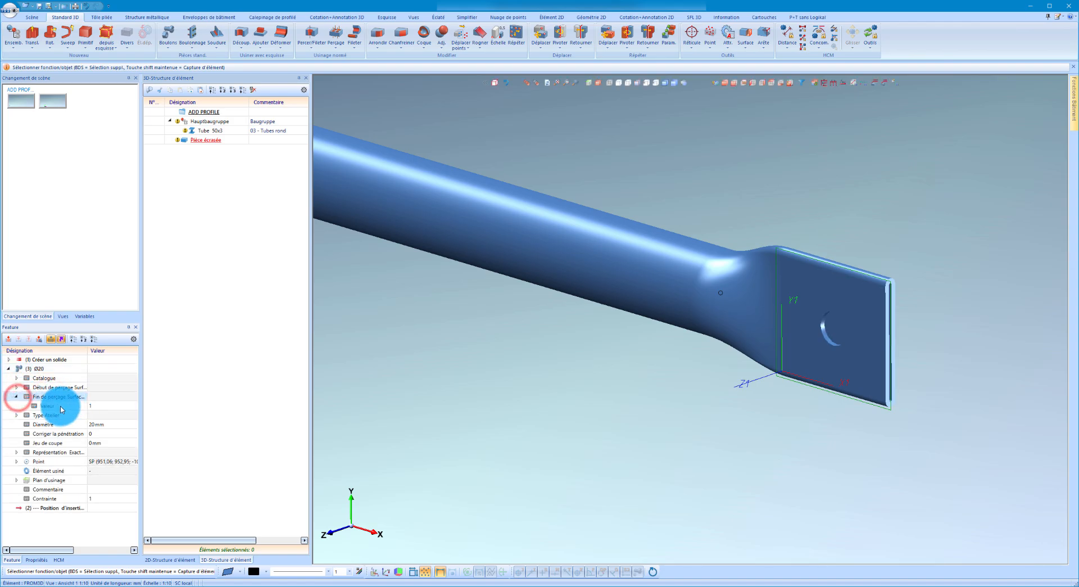
double_click(57, 397)
click(56, 400)
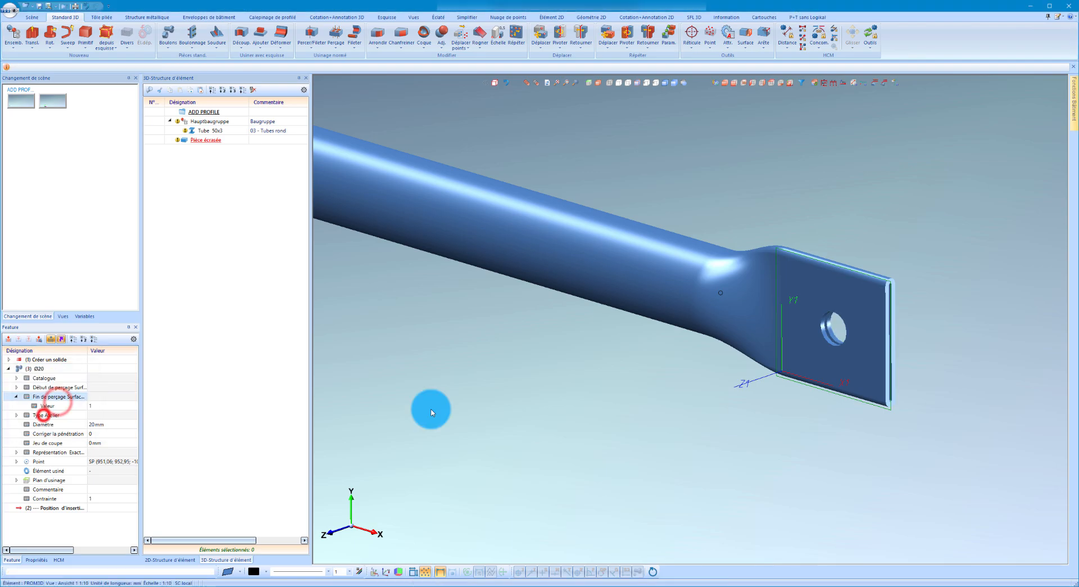
Step: Examine the drilled hole in the flattened end and the complete tube from near and far
scroll(843, 321, up, 3)
middle_drag(841, 312, 875, 314)
scroll(874, 314, down, 5)
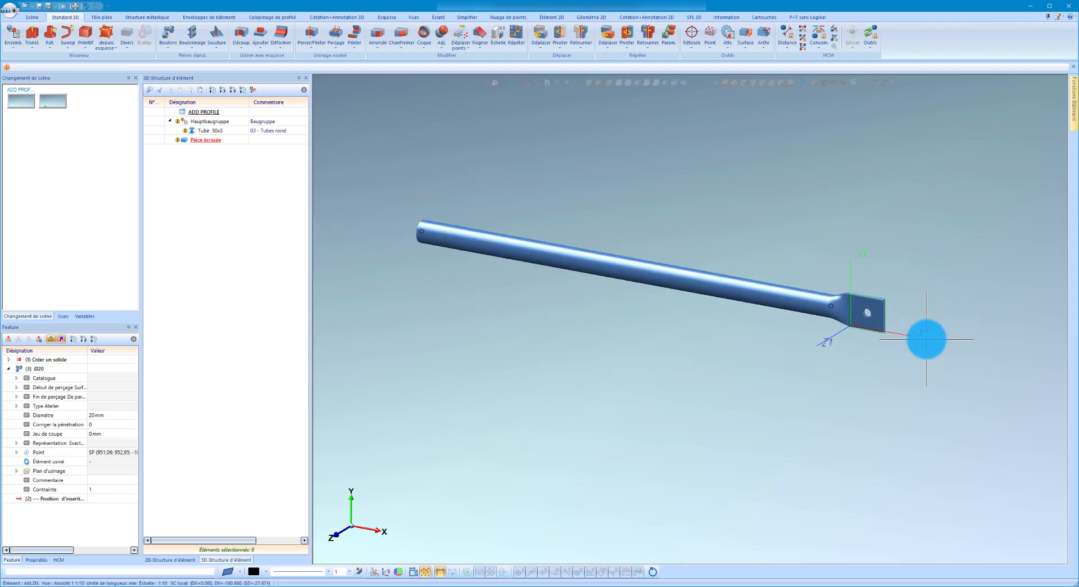
scroll(913, 332, up, 3)
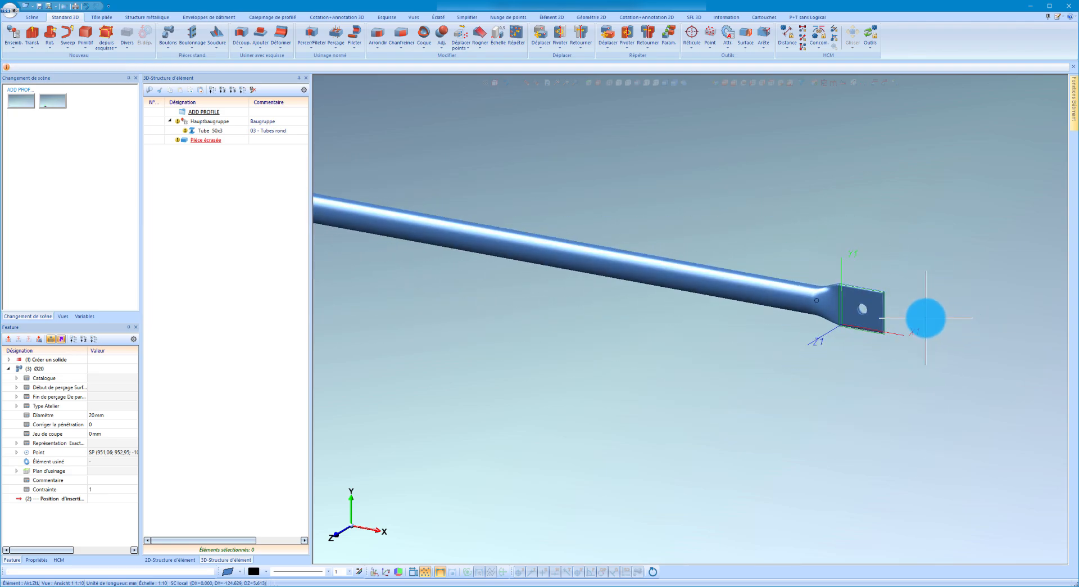
scroll(950, 315, down, 3)
scroll(912, 297, up, 3)
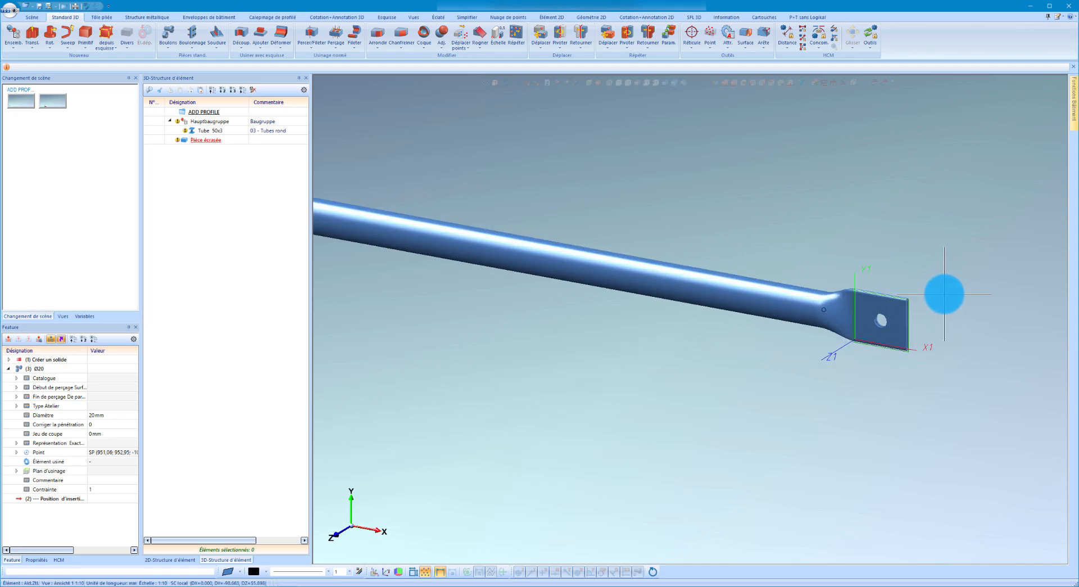
scroll(945, 294, down, 3)
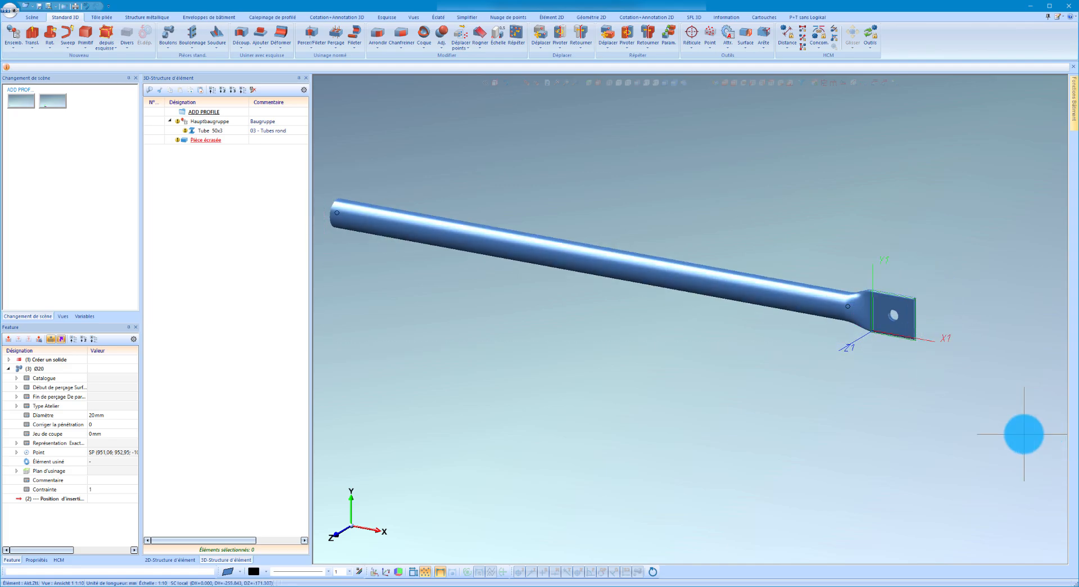